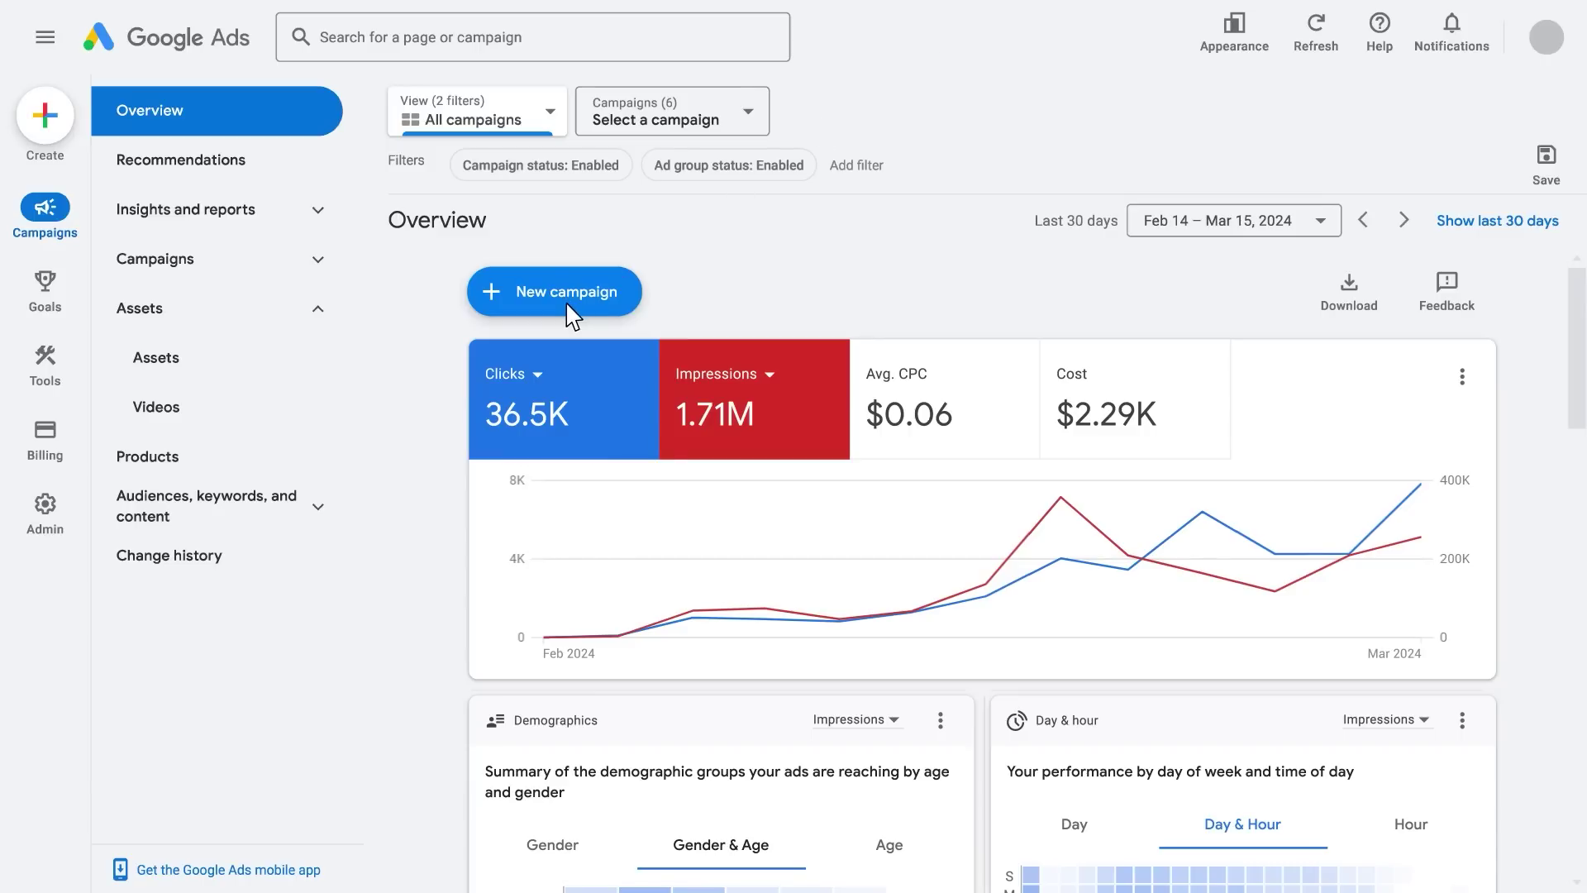
Step: Start a new campaign with the Awareness and consideration objective
left_click(570, 313)
left_click(647, 307)
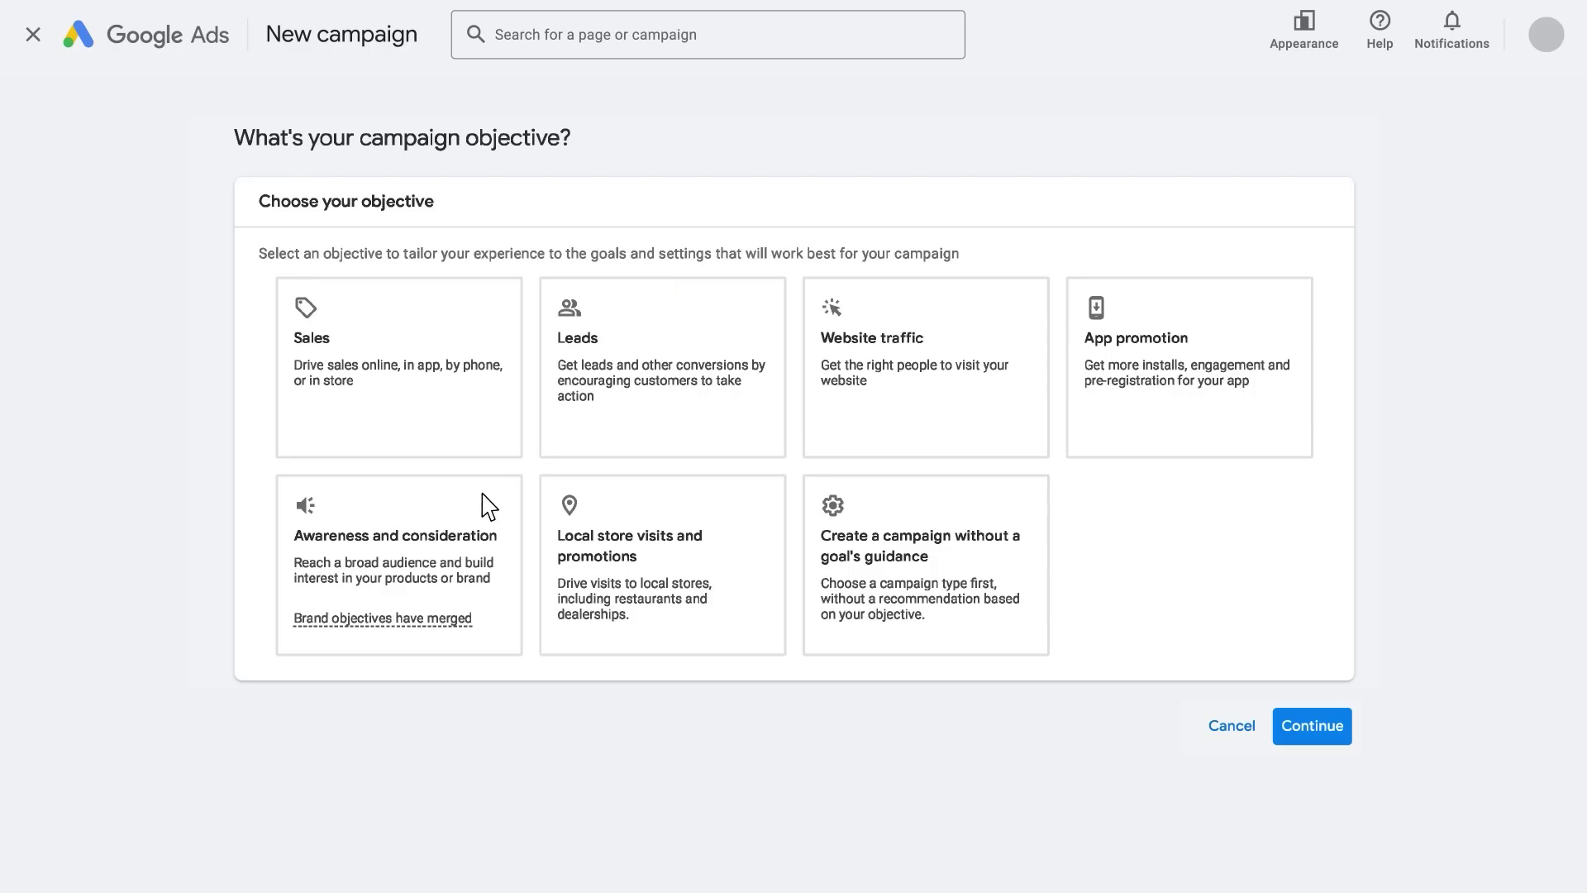
left_click(489, 506)
scroll(609, 560, "down", 3)
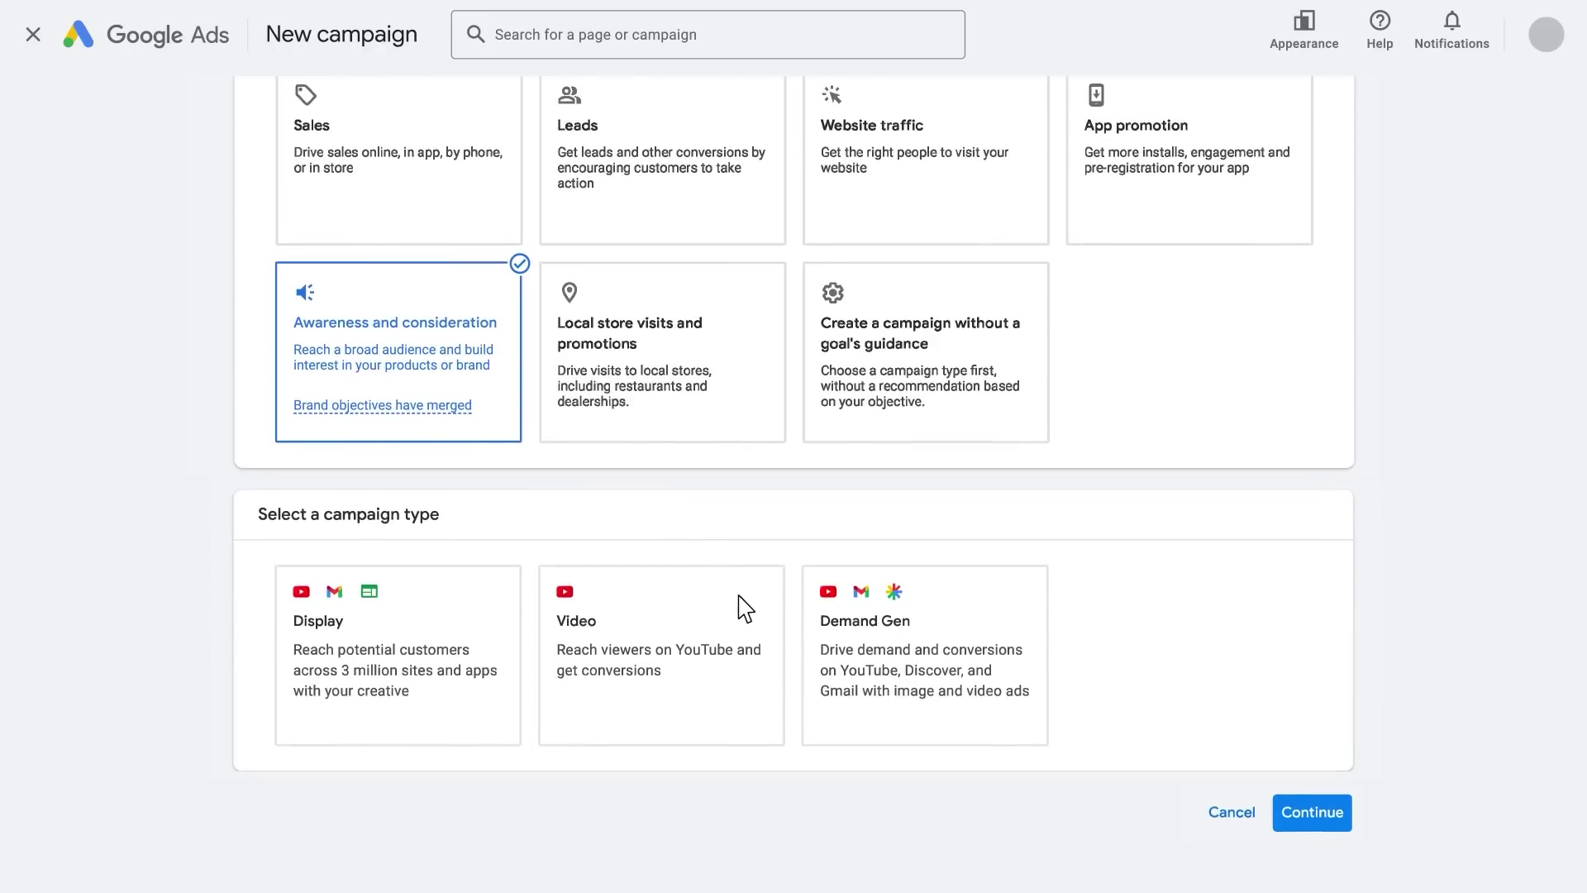
Step: Choose the Video campaign type with the Efficient reach subtype
left_click(747, 610)
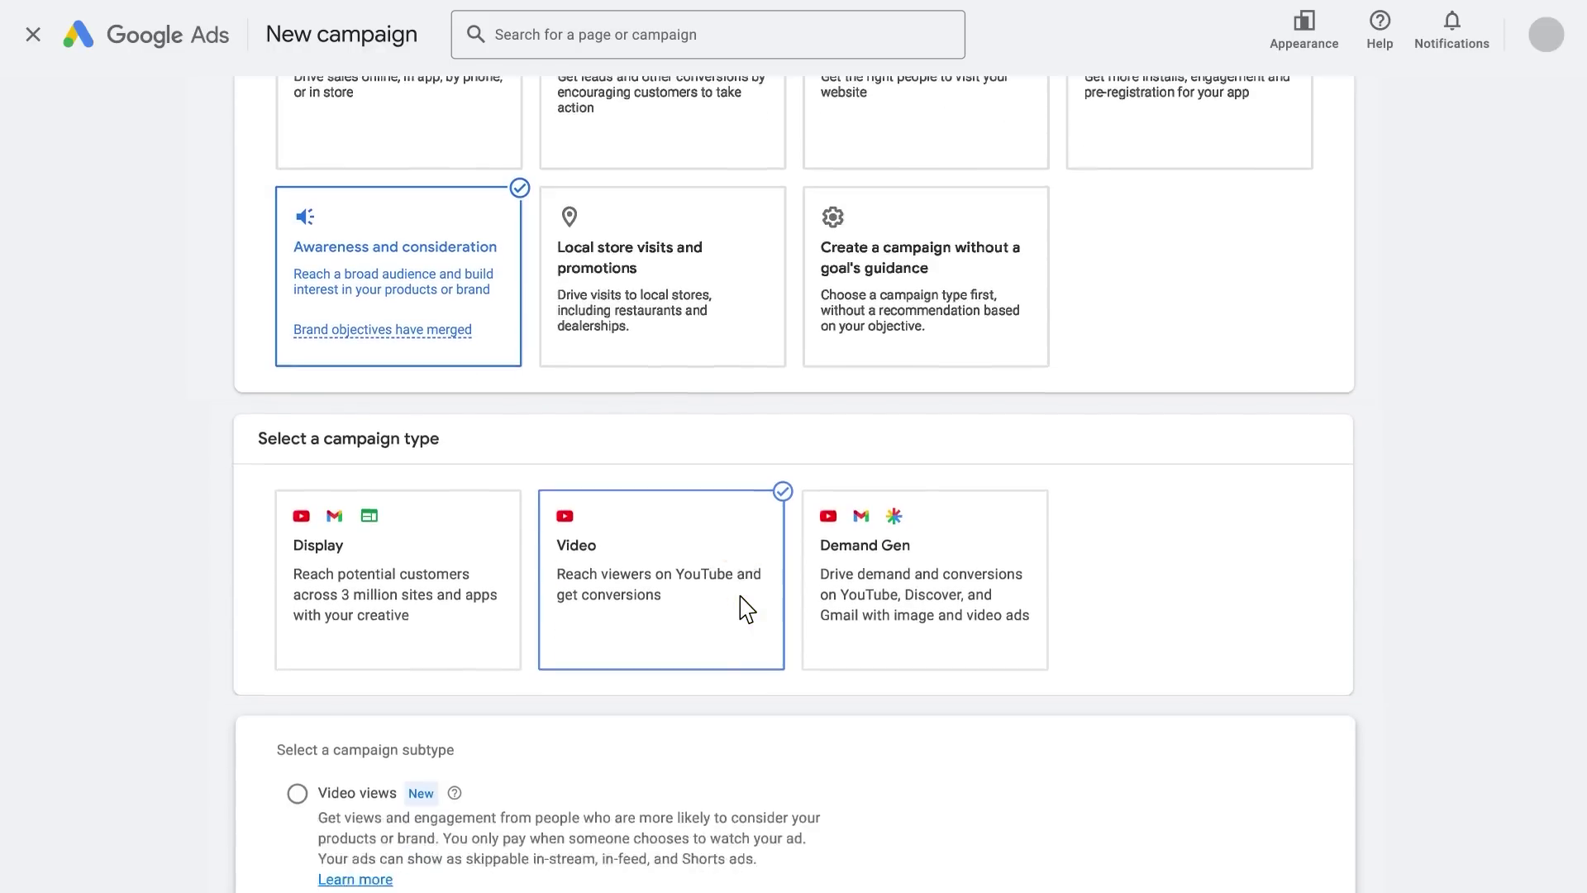
scroll(747, 610, "down", 8)
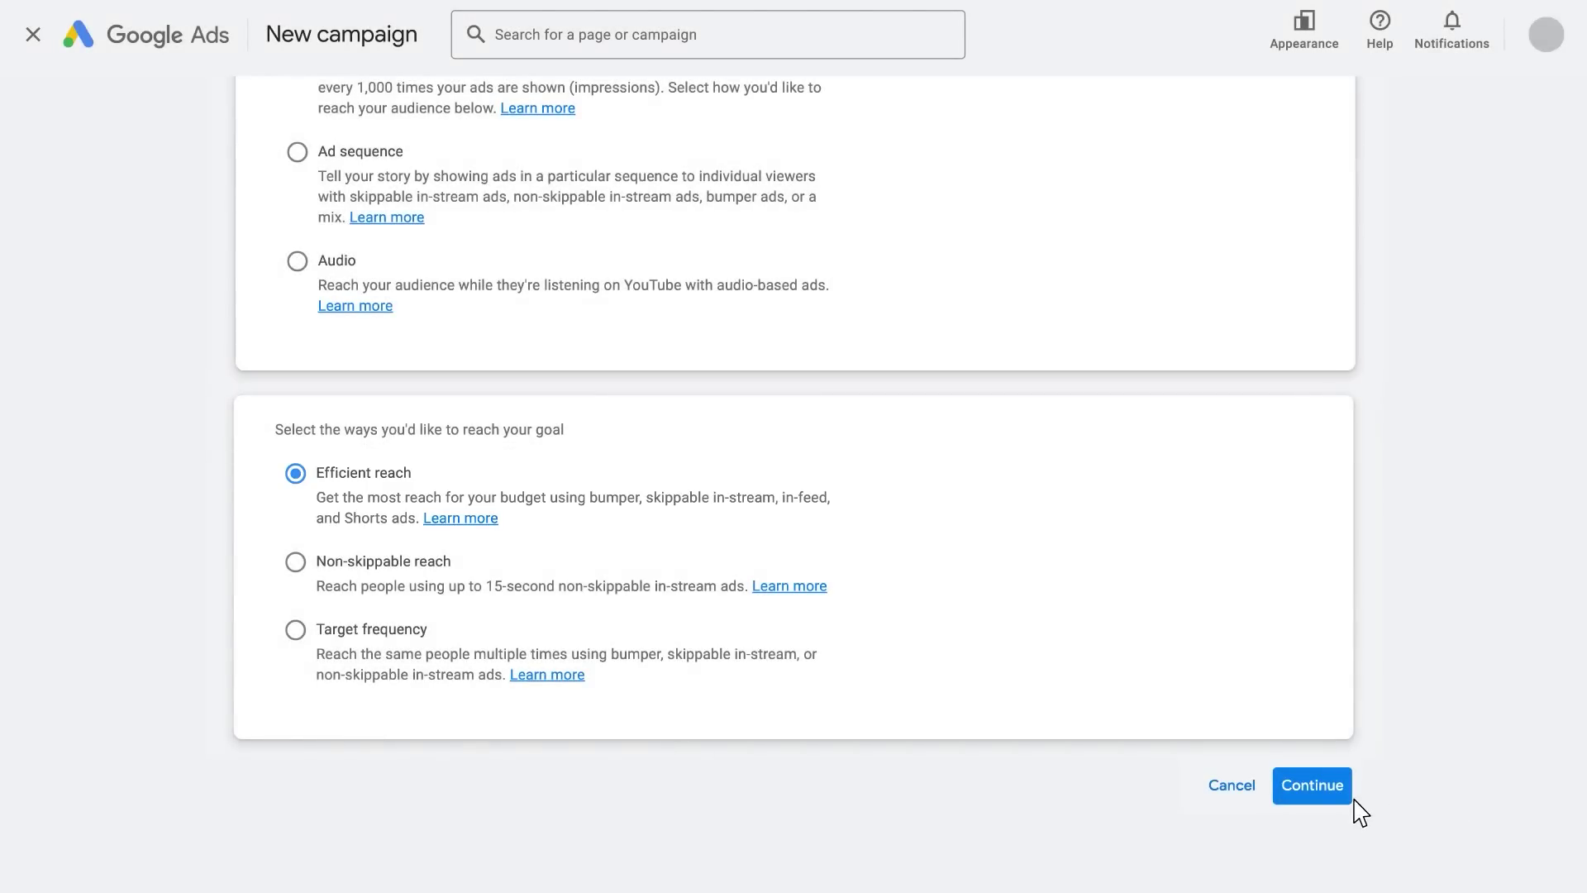
left_click(1345, 800)
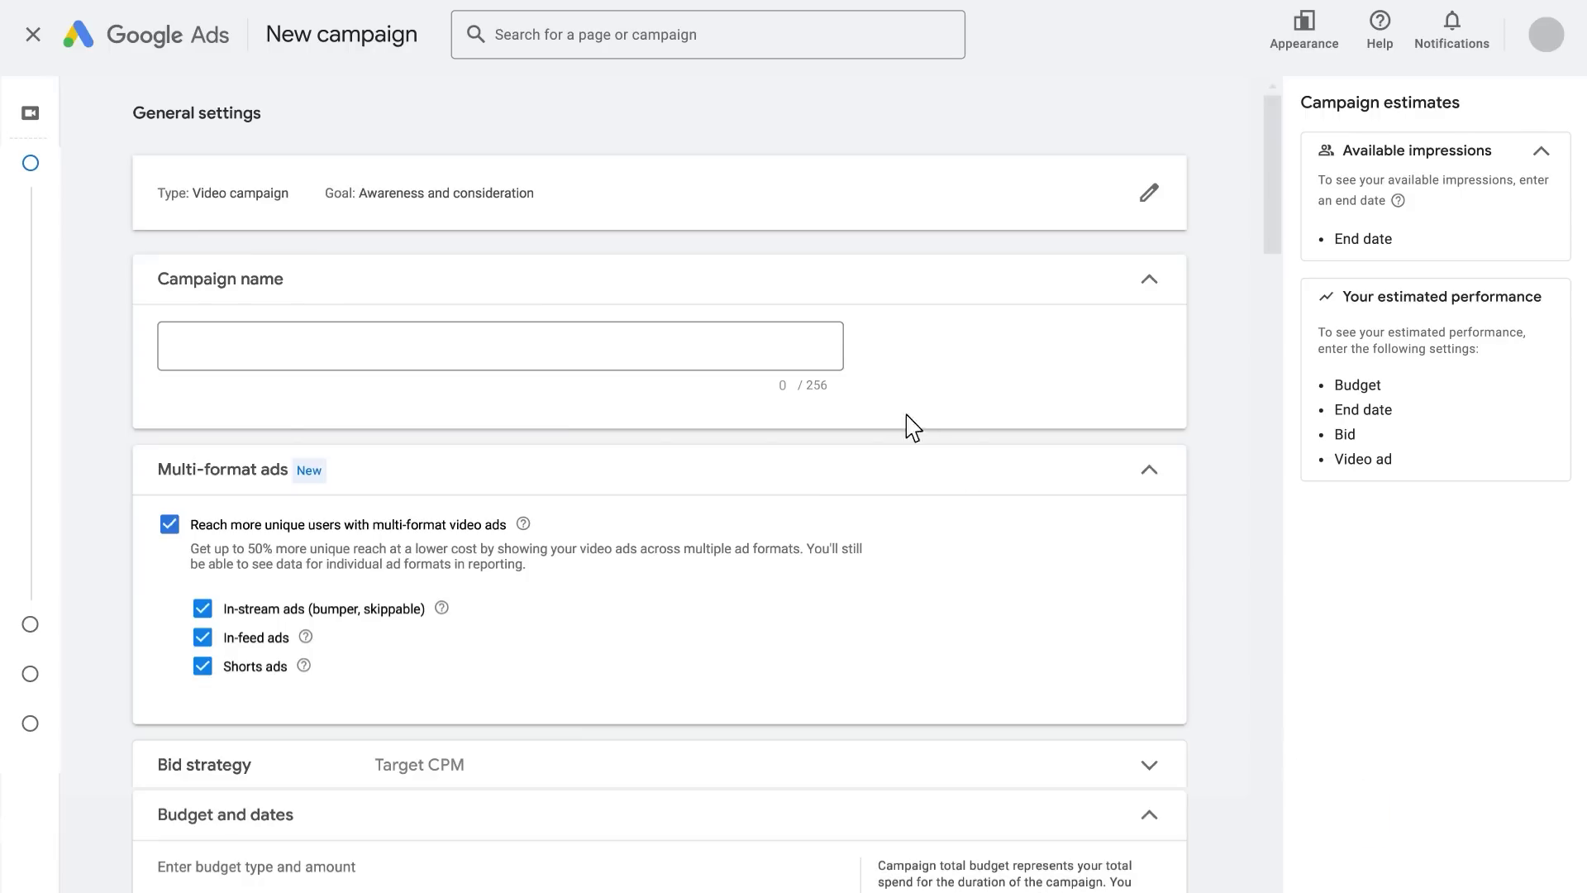
Step: Name the campaign 'Video Efficient reach #1' and keep multi-format ads enabled
left_click(839, 356)
type("Video Efficient reach #1")
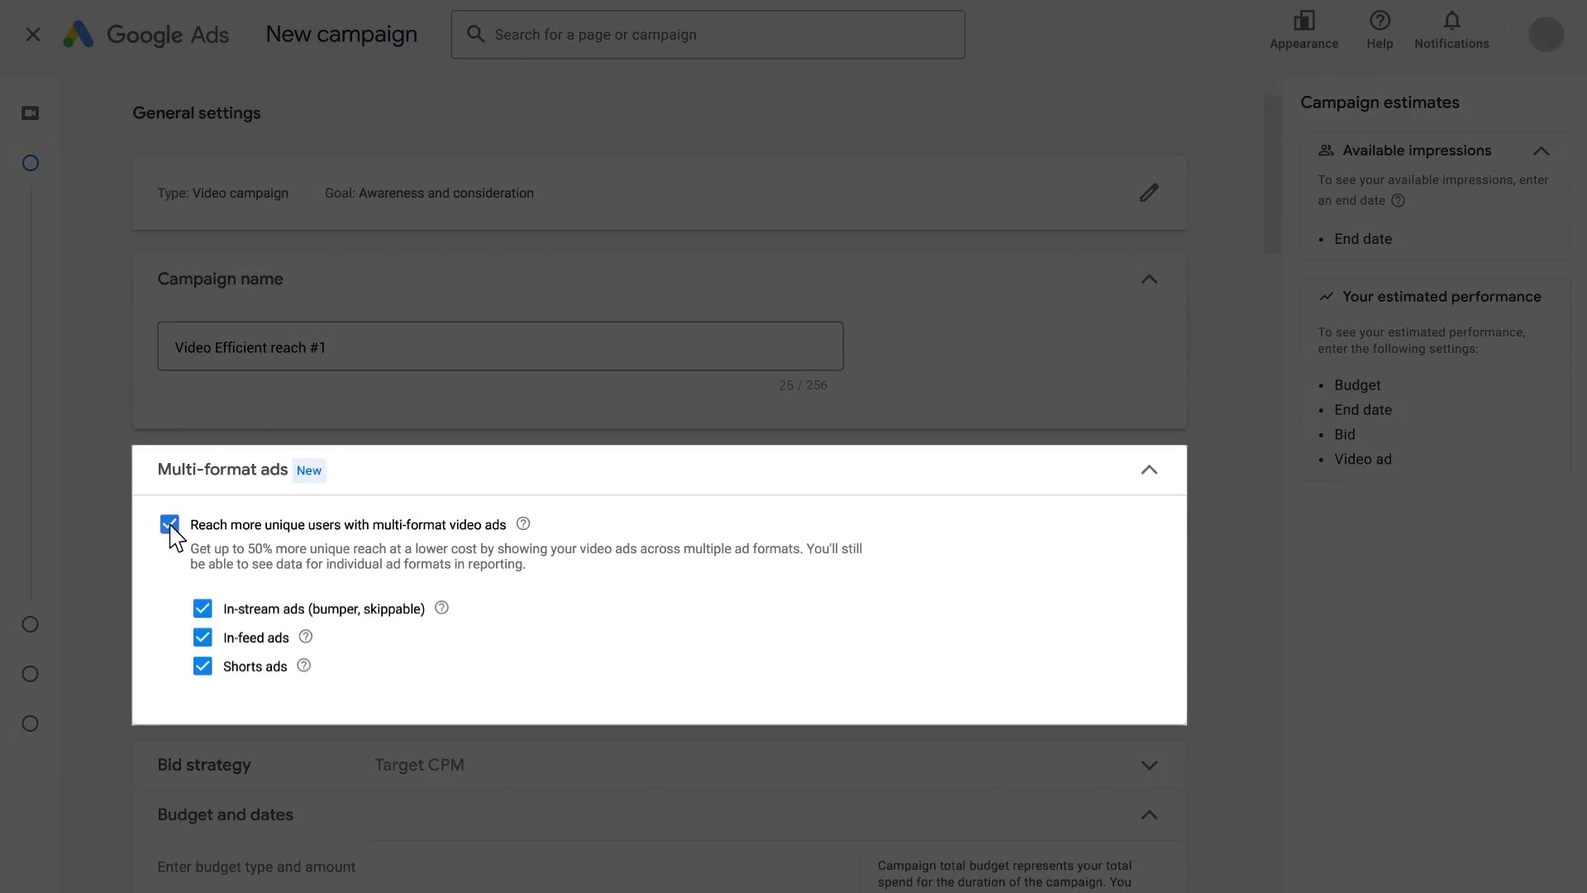
left_click(170, 526)
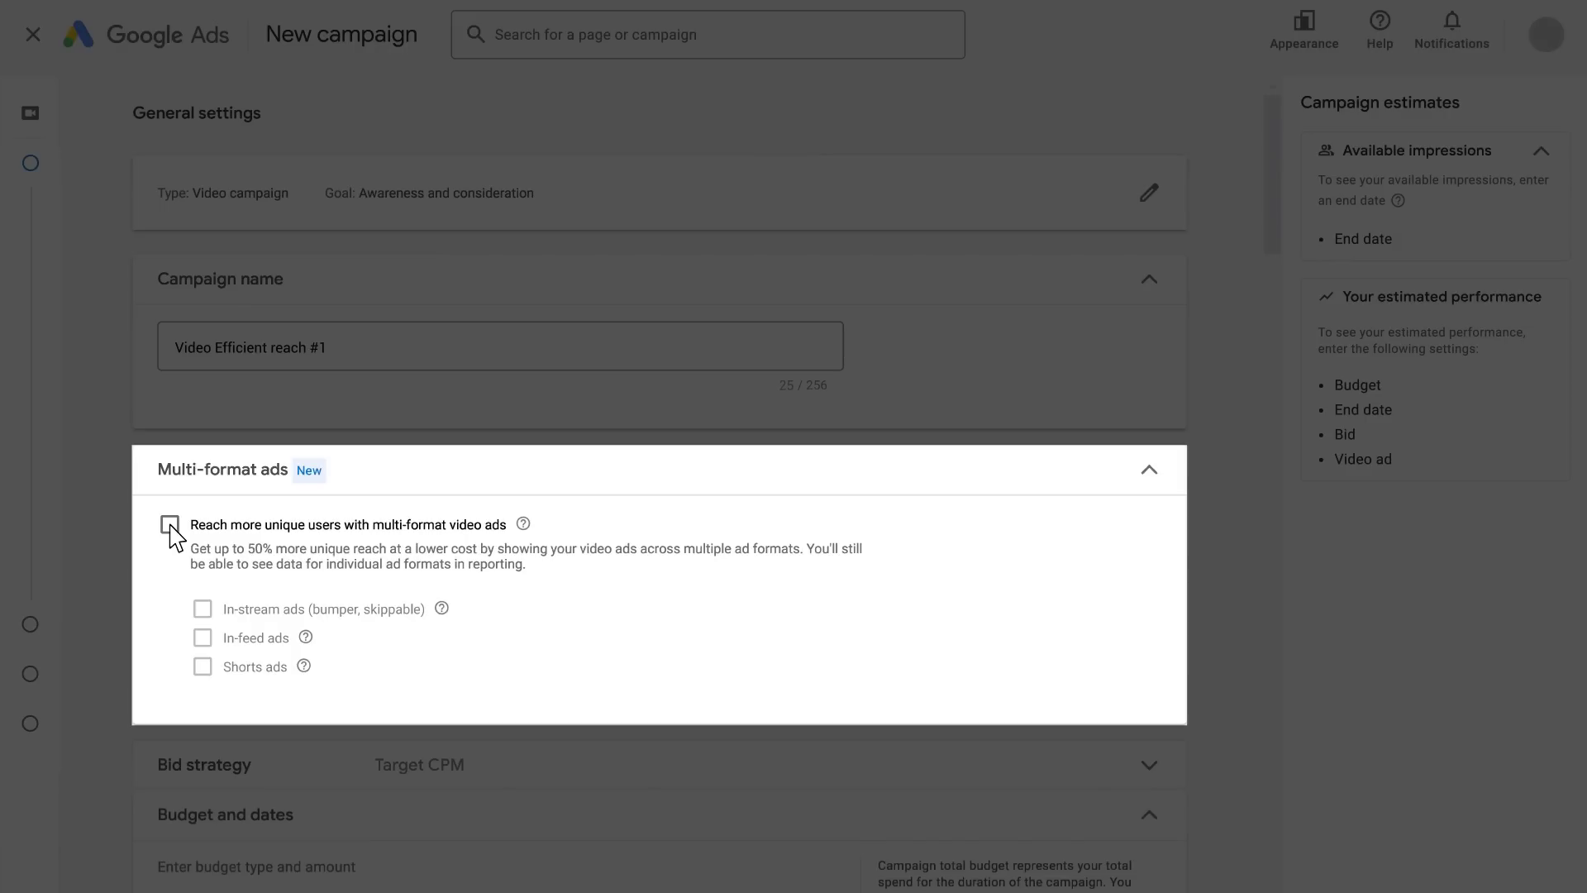
left_click(170, 526)
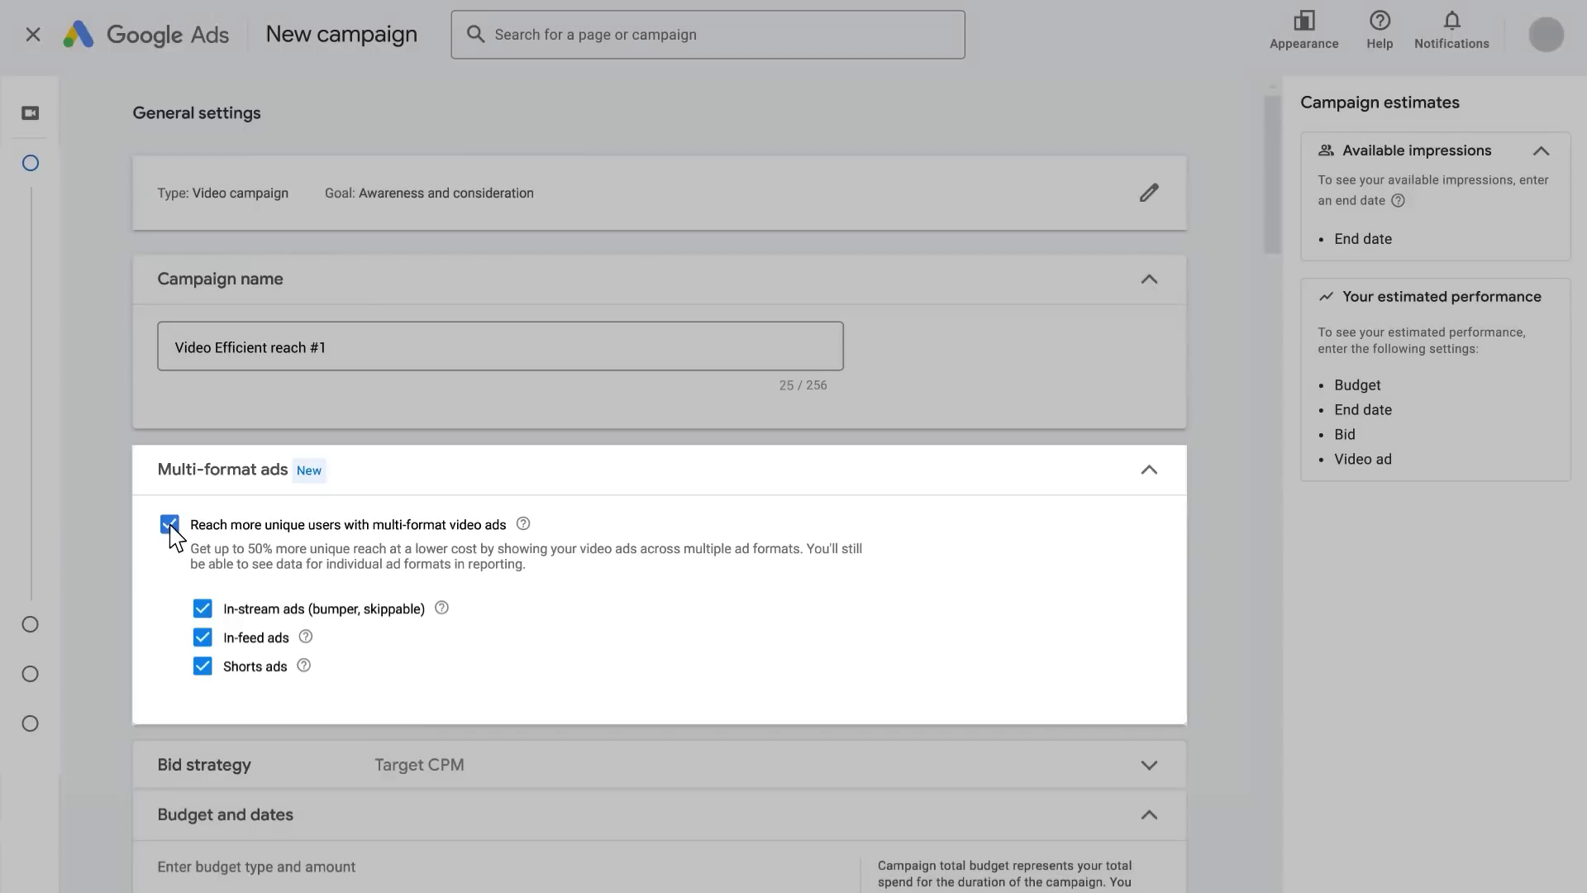
Step: Set a $5,000 campaign total budget running 3/15/2024 to 5/15/2024
scroll(744, 538, "down", 4)
scroll(880, 537, "down", 3)
scroll(884, 538, "down", 1)
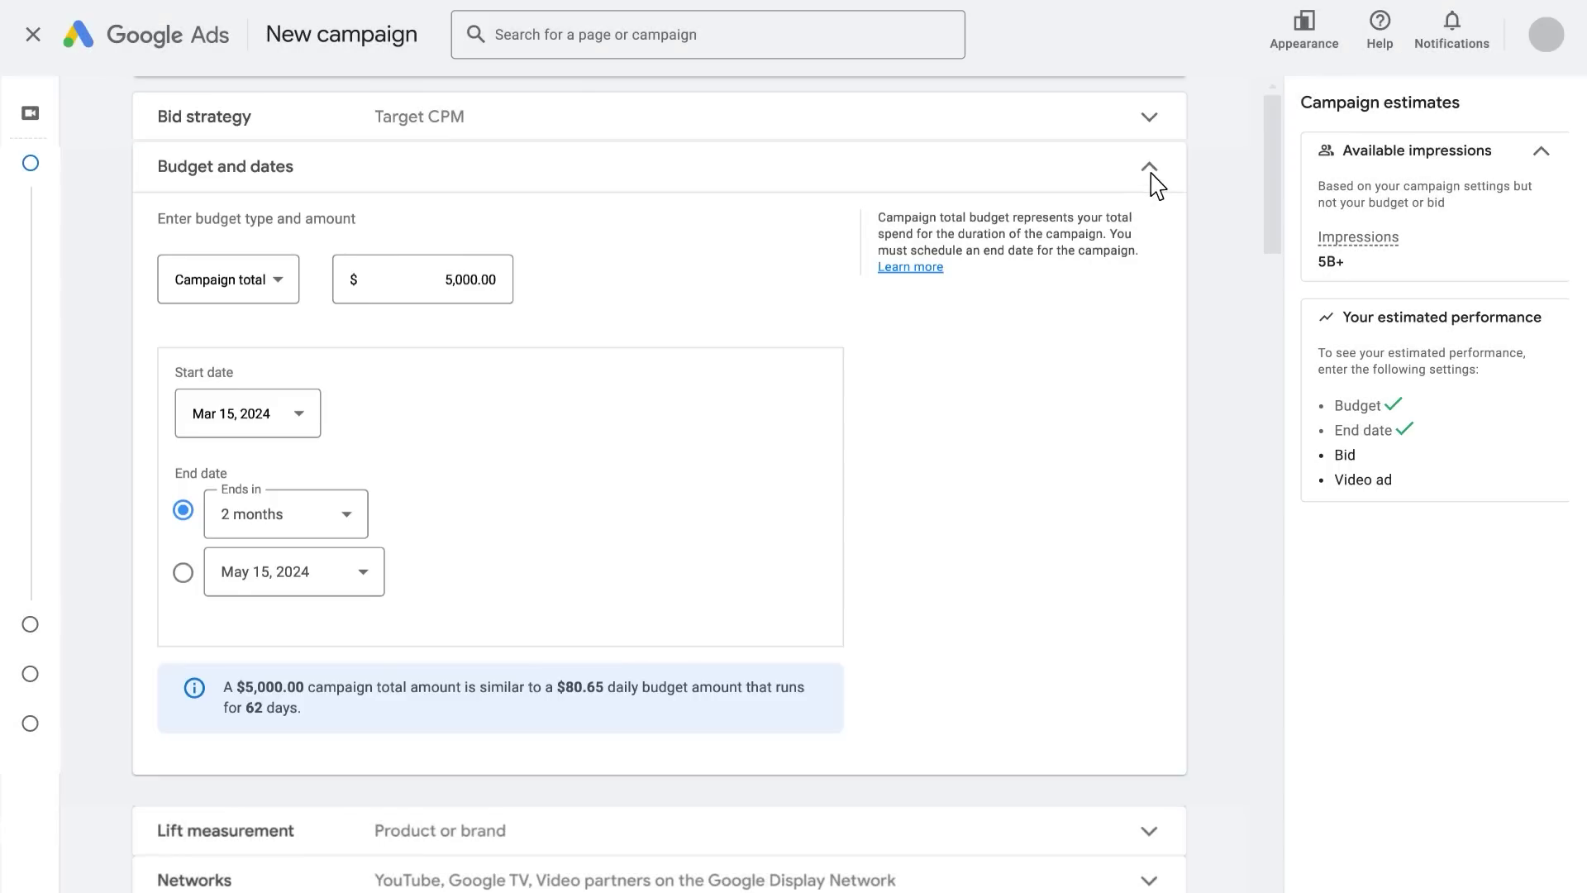
left_click(1149, 169)
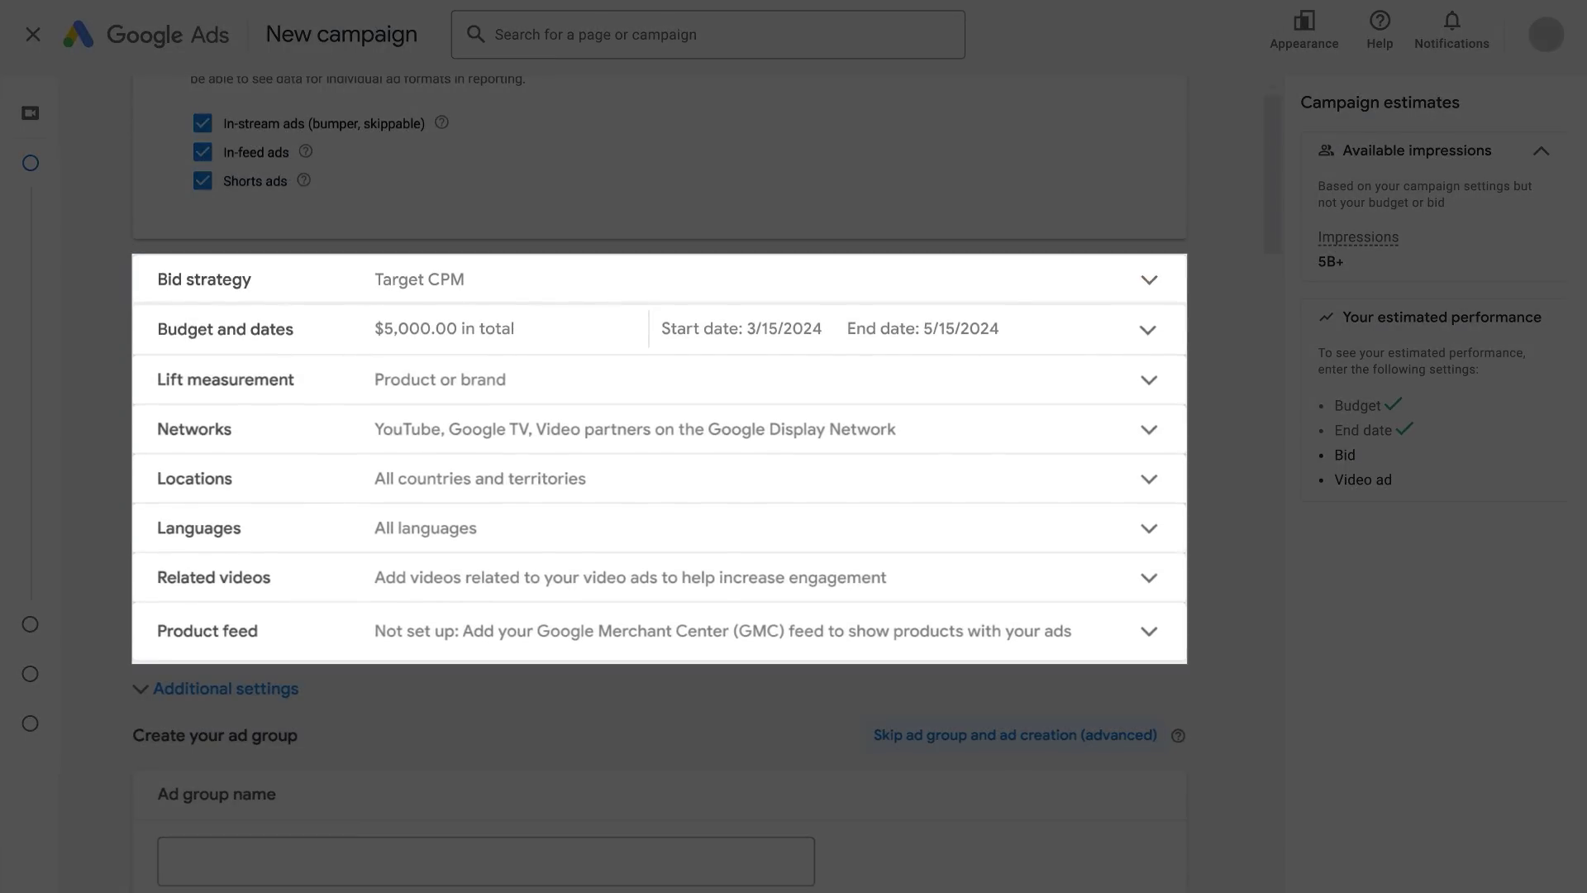
Step: Target the ad group at the Affinity: Pet Lovers audience segment
scroll(1164, 179, "down", 1)
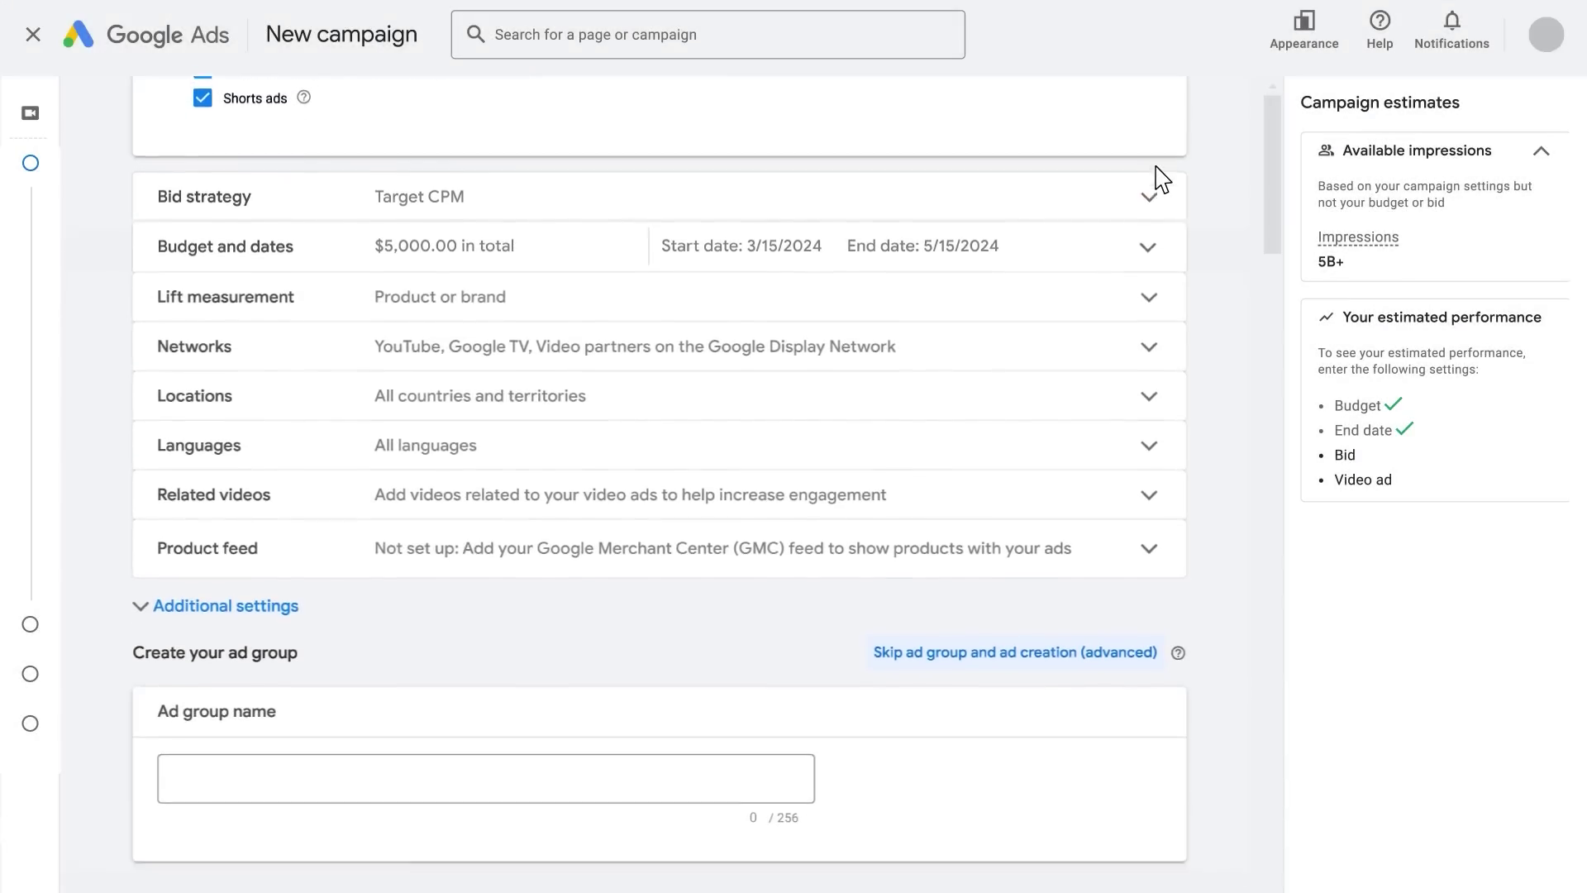
scroll(1163, 179, "down", 3)
scroll(1163, 179, "down", 3)
scroll(1163, 179, "down", 1)
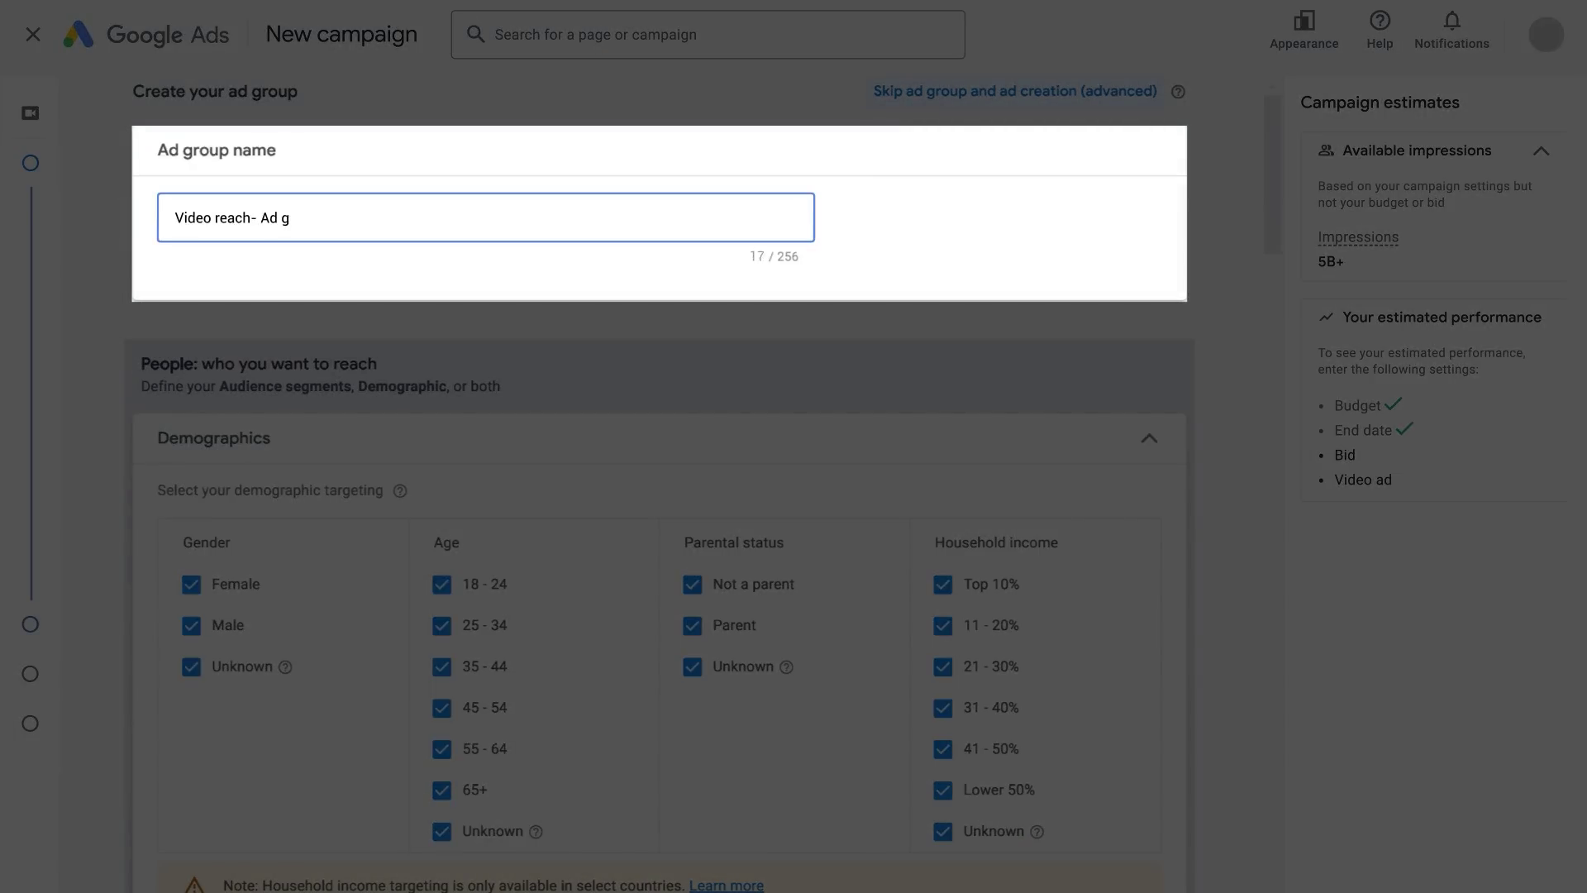
scroll(660, 488, "down", 3)
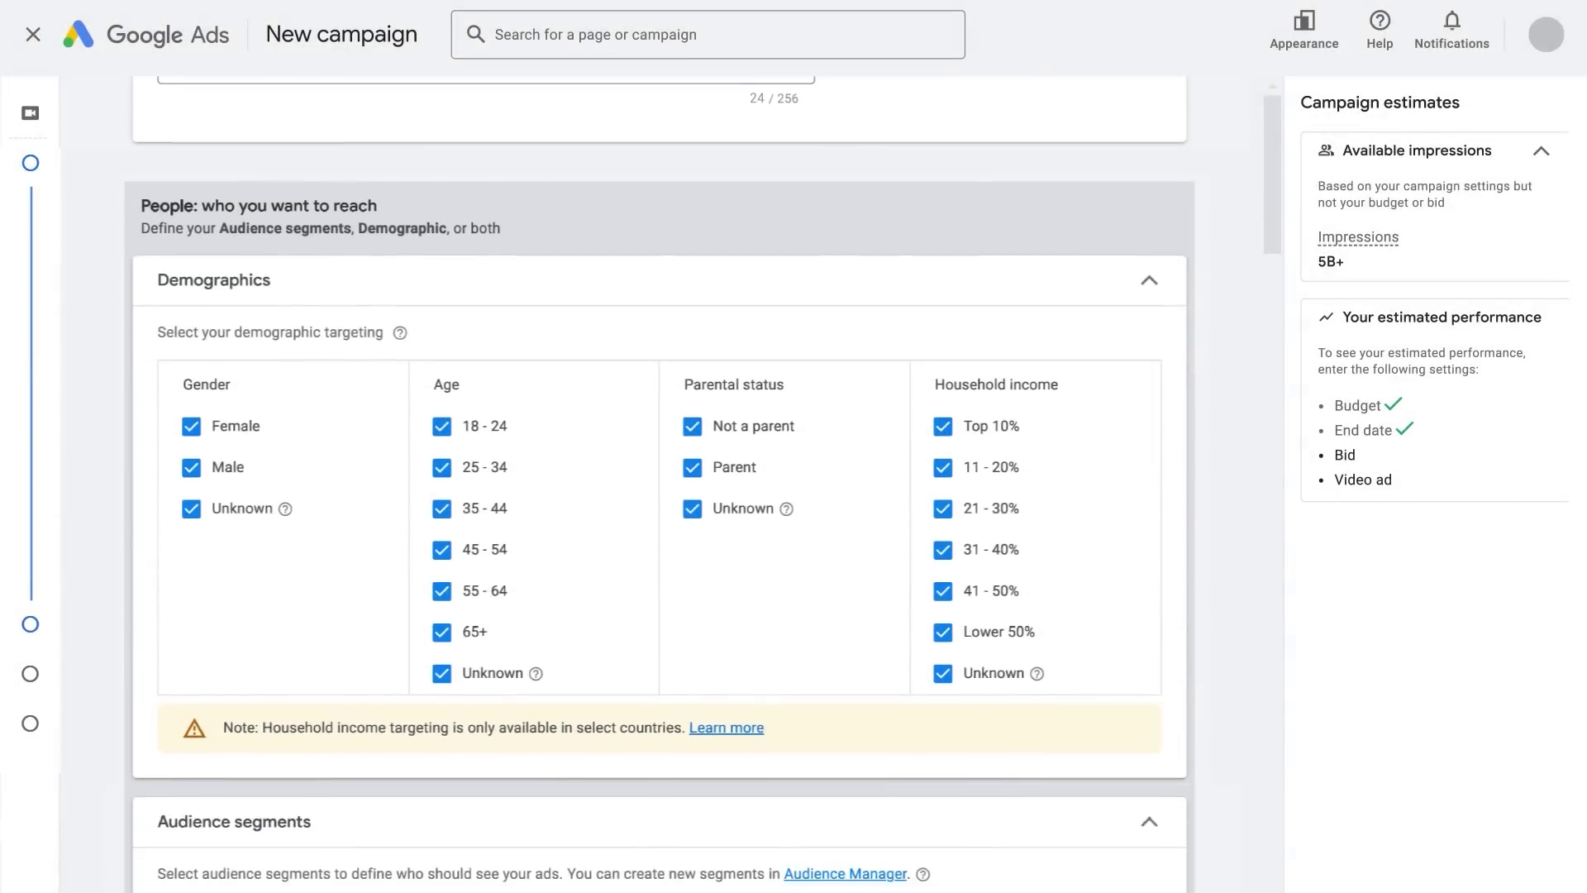
scroll(659, 488, "down", 3)
scroll(660, 488, "down", 4)
scroll(660, 487, "down", 1)
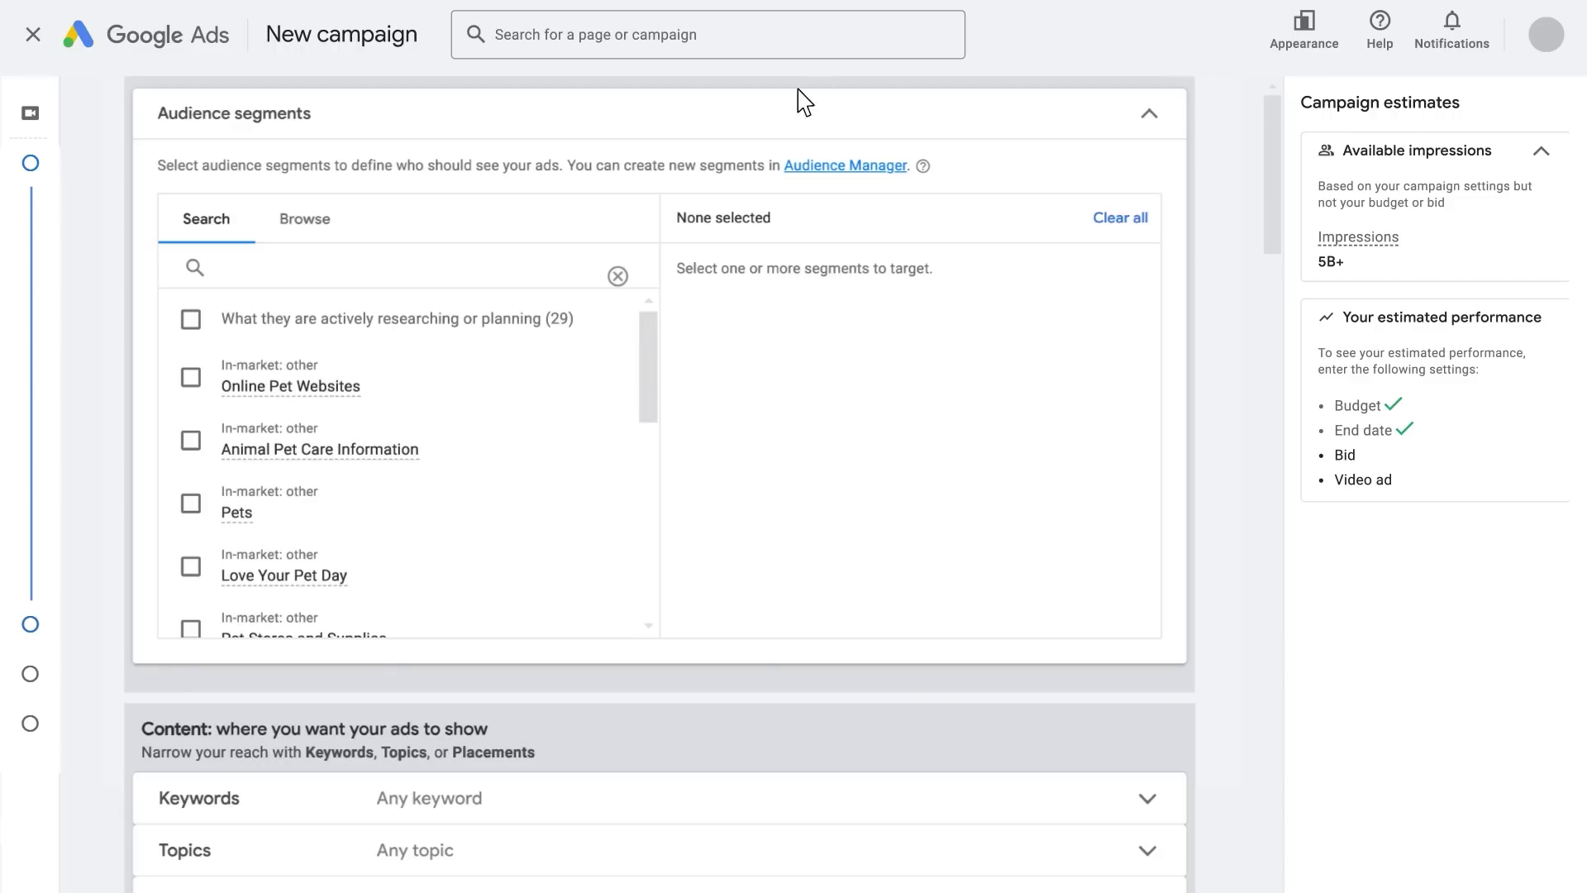
left_click_drag(648, 330, 648, 545)
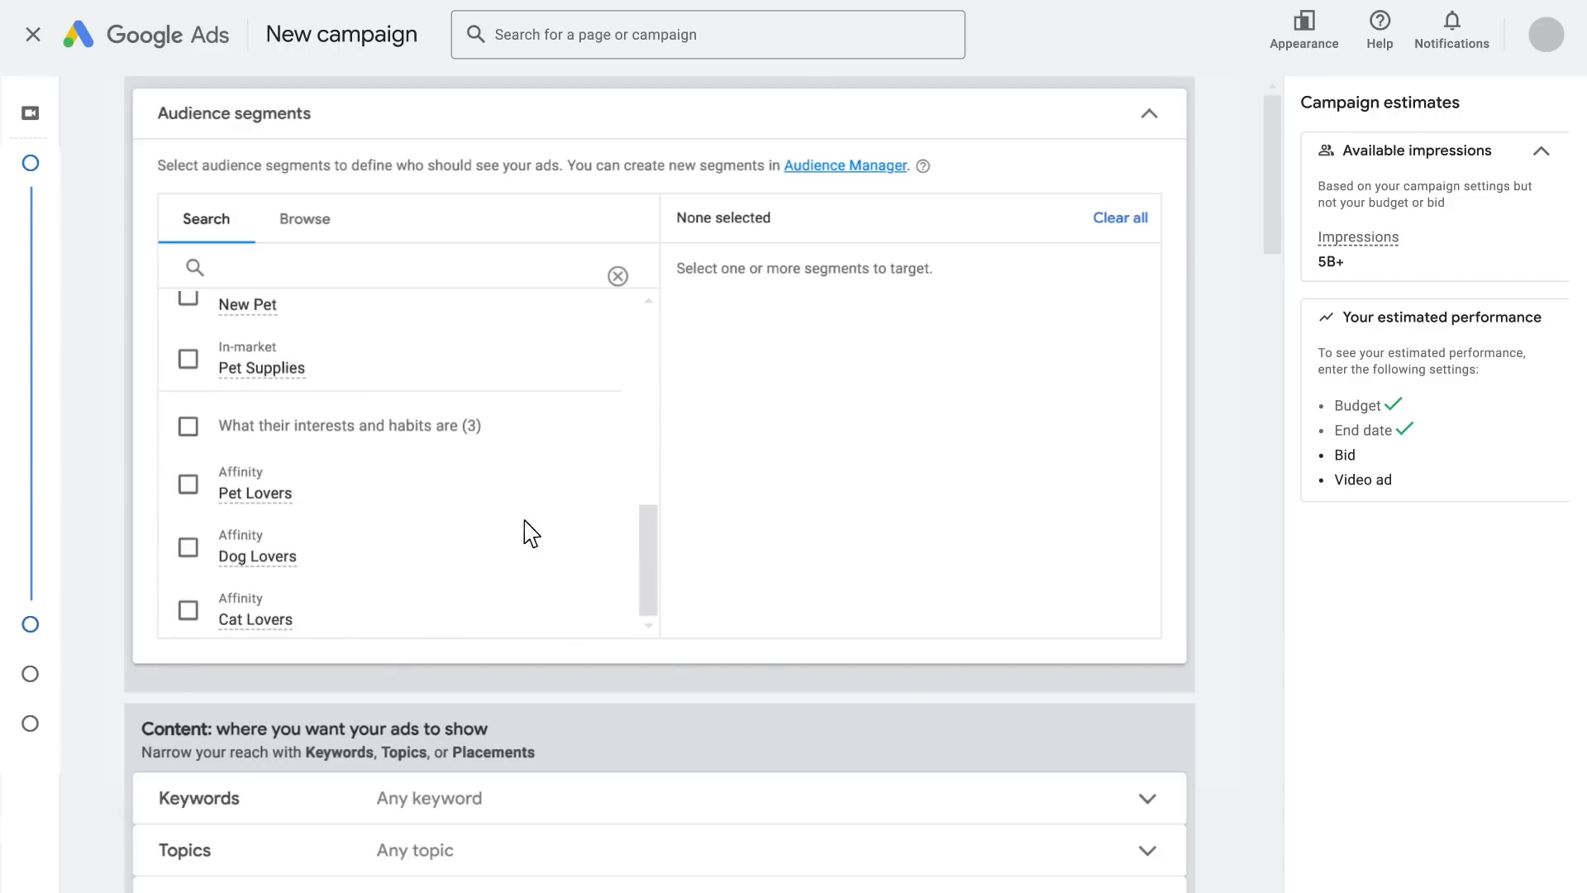
left_click(187, 485)
scroll(192, 495, "down", 3)
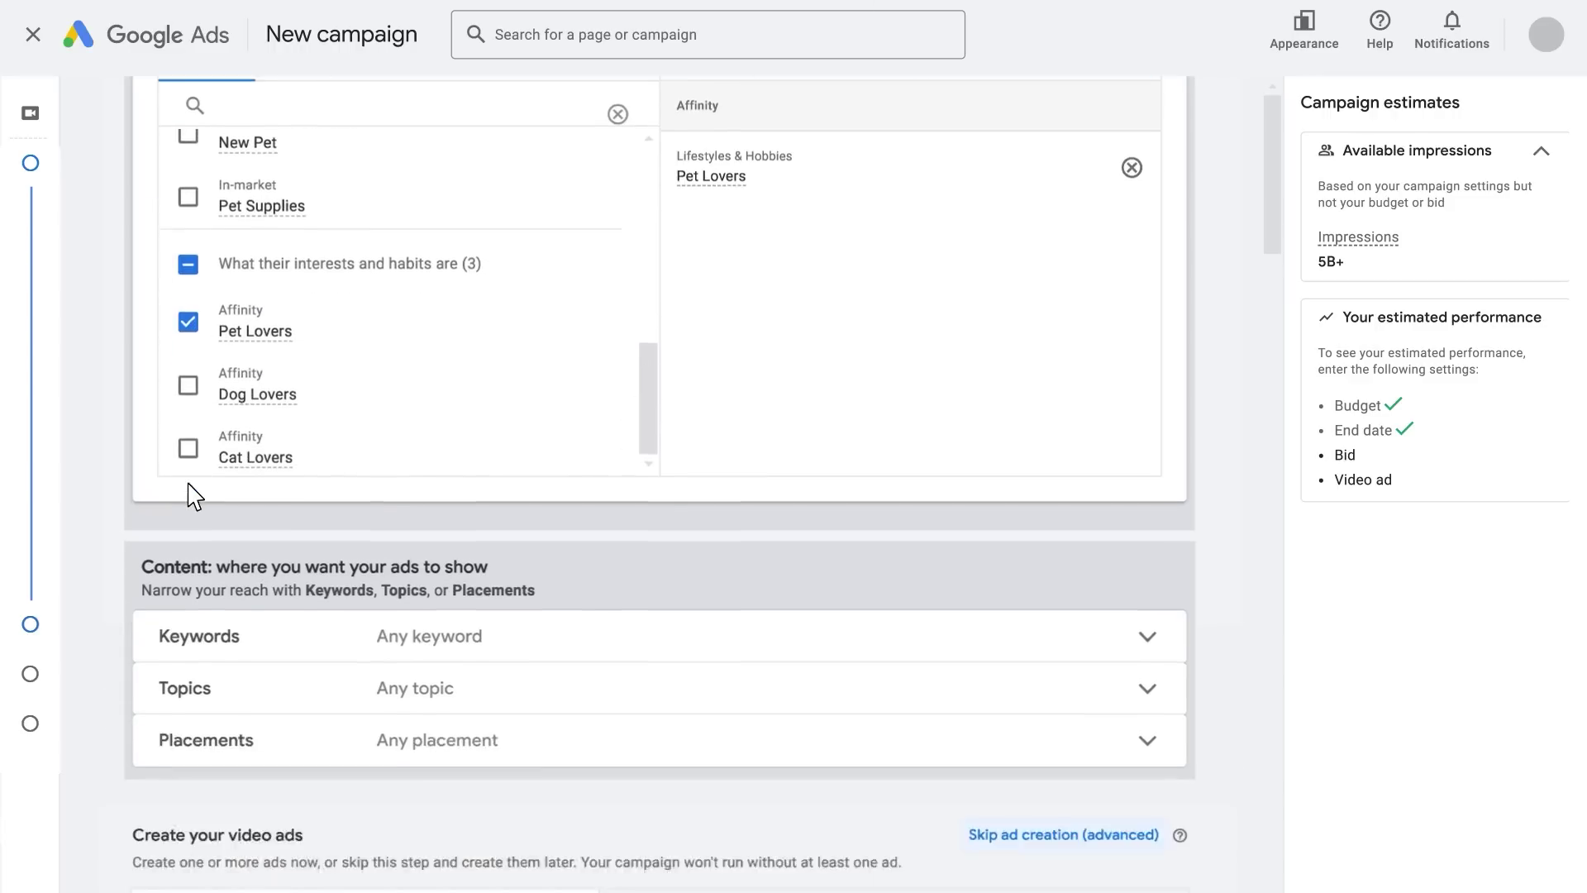
scroll(192, 494, "down", 2)
scroll(192, 495, "down", 1)
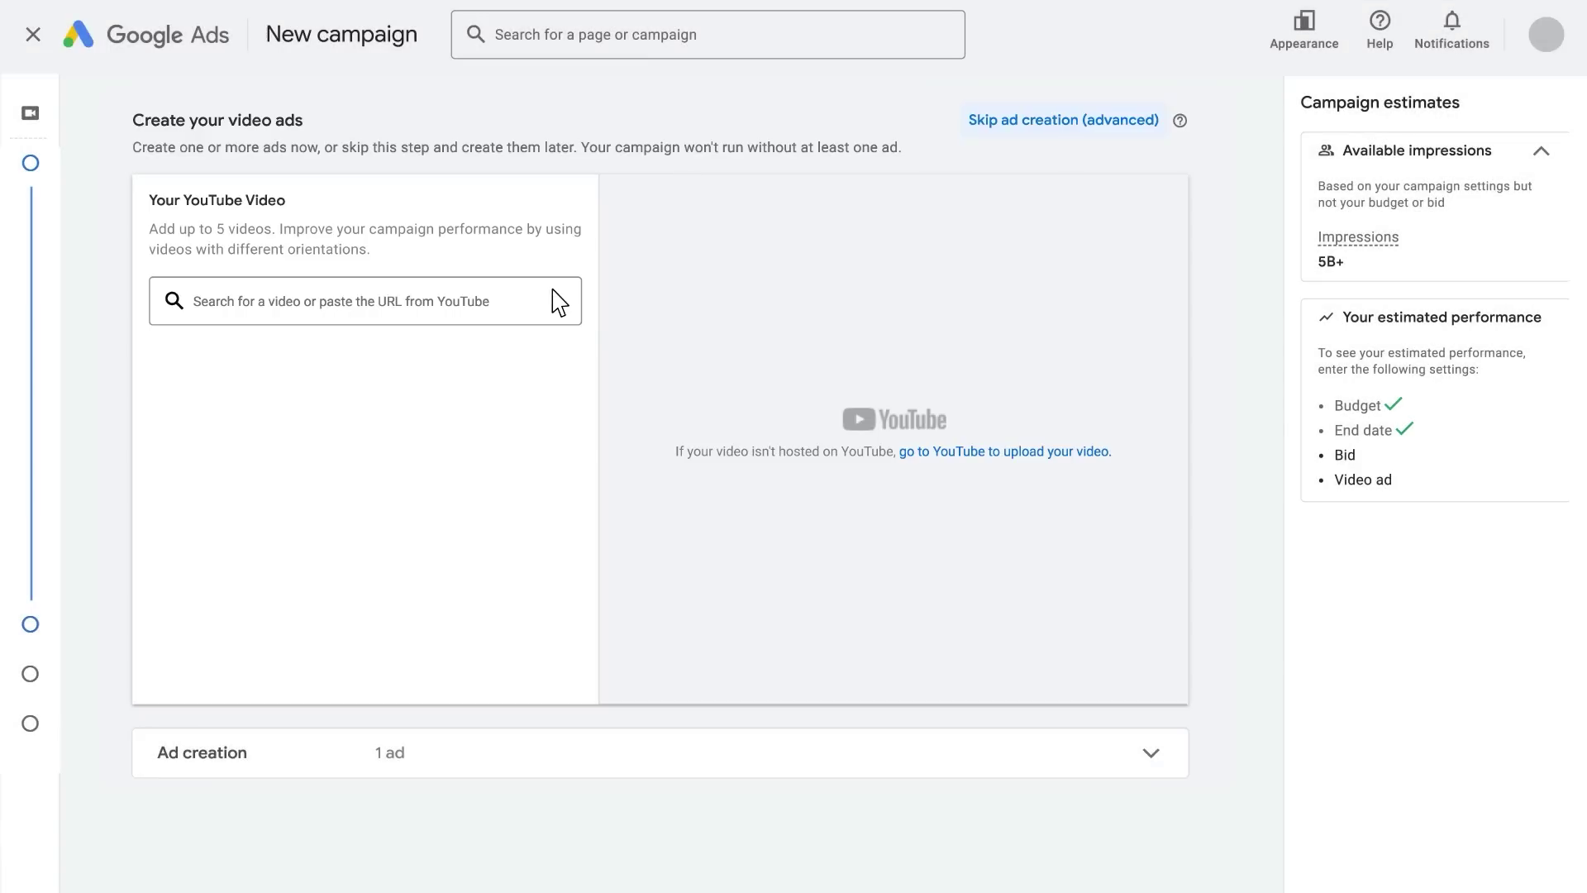
Step: Enter the Dog supplies YouTube video URL as the ad's video
left_click(560, 302)
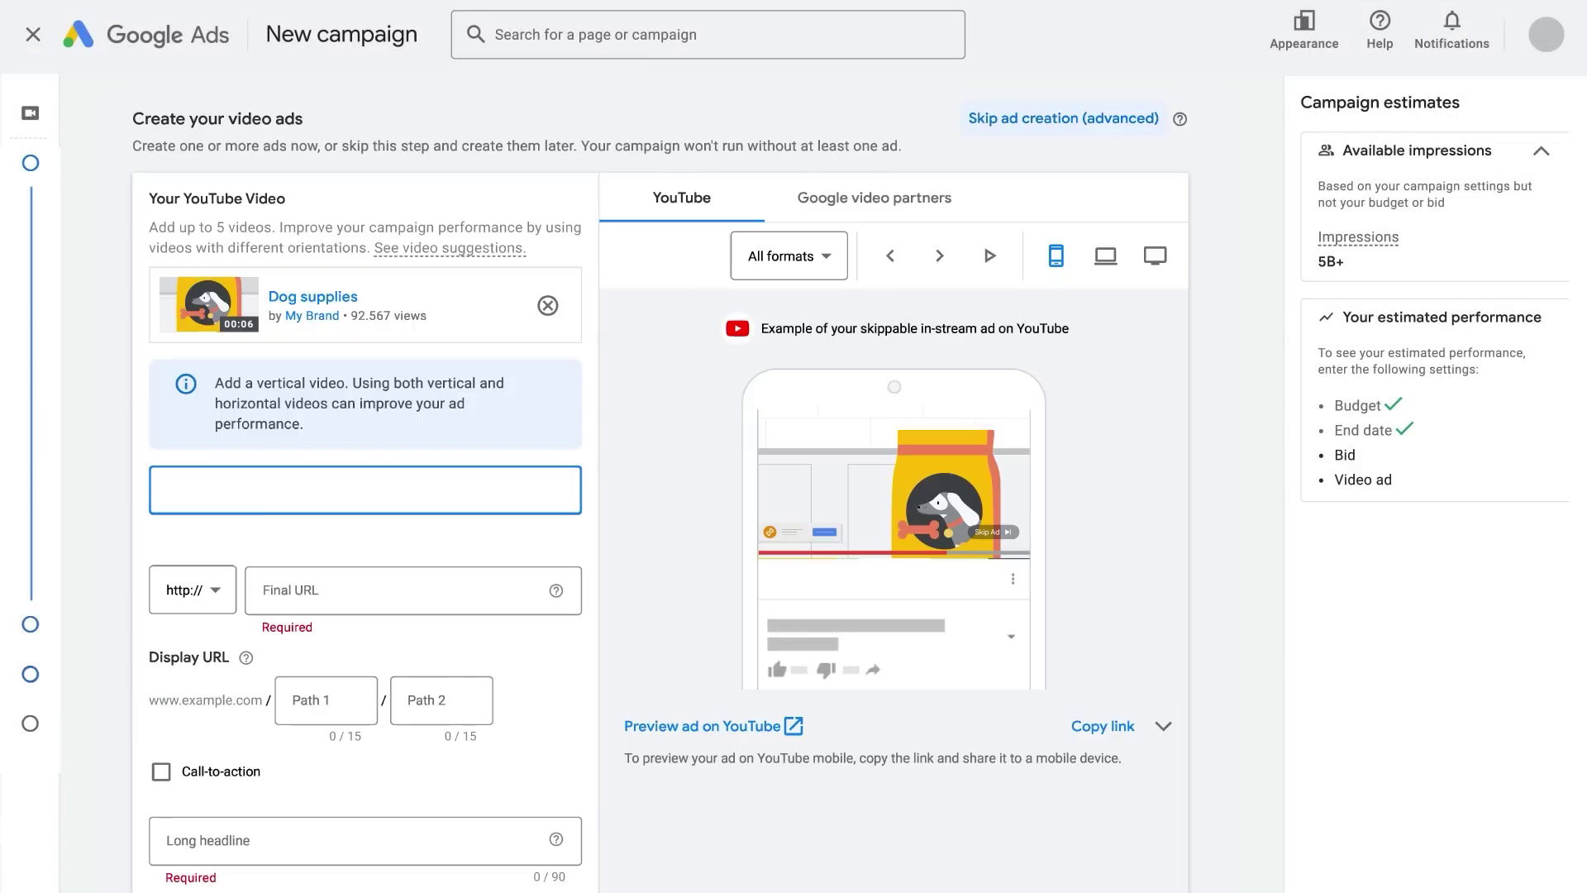
type("https://www.youtube.com/example2https://www.youtube.com/example3")
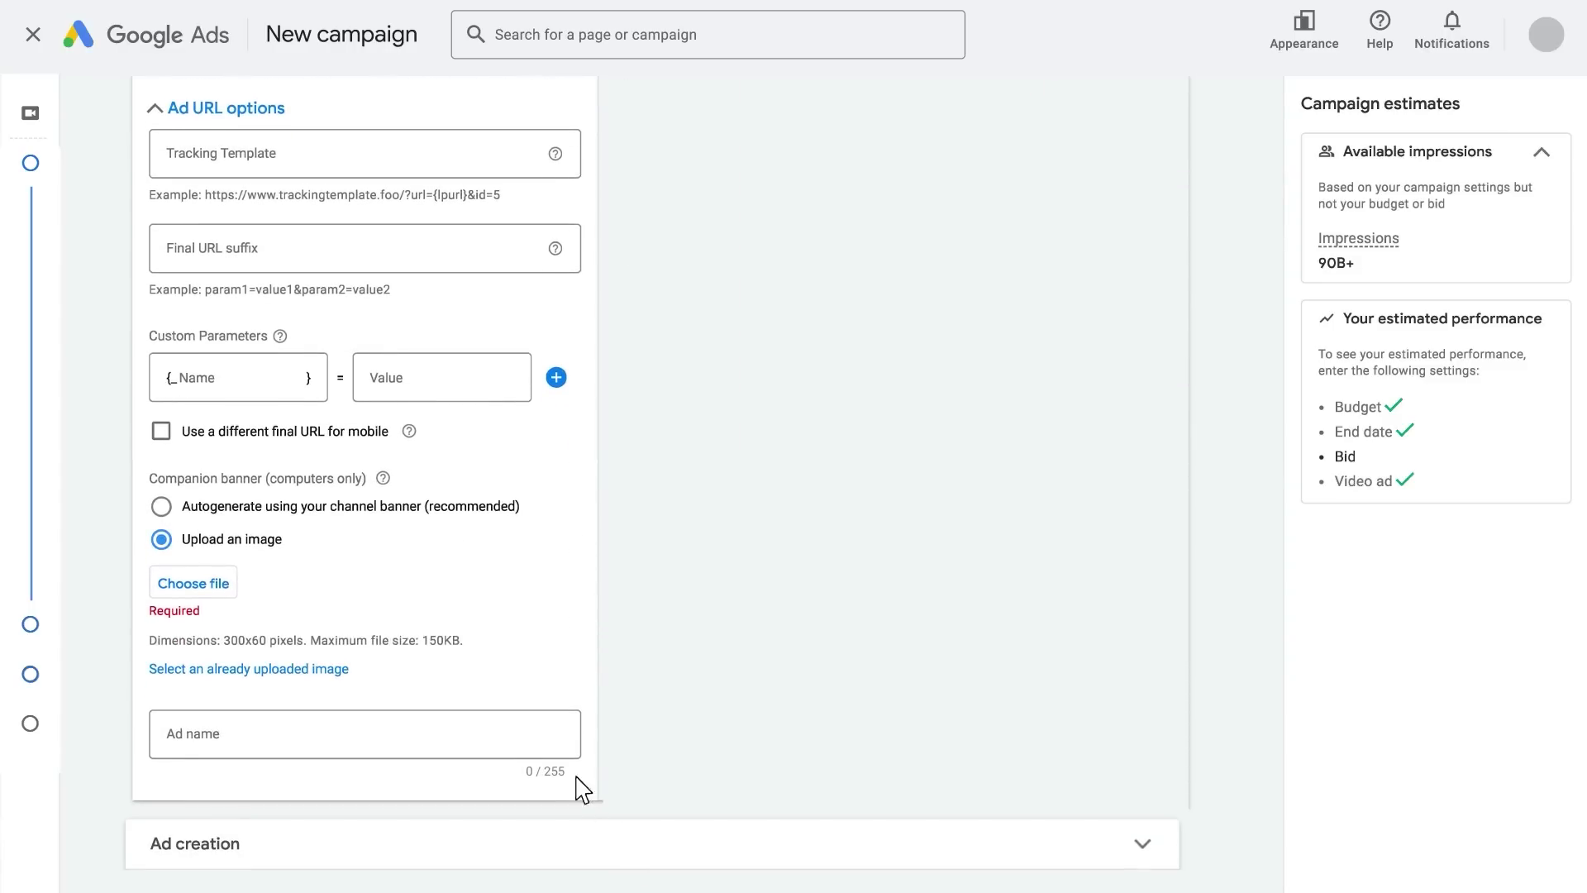
Step: Name the video ad 'Dog supplies Ad #1'
left_click(570, 744)
type("Dog supplies Ad #1")
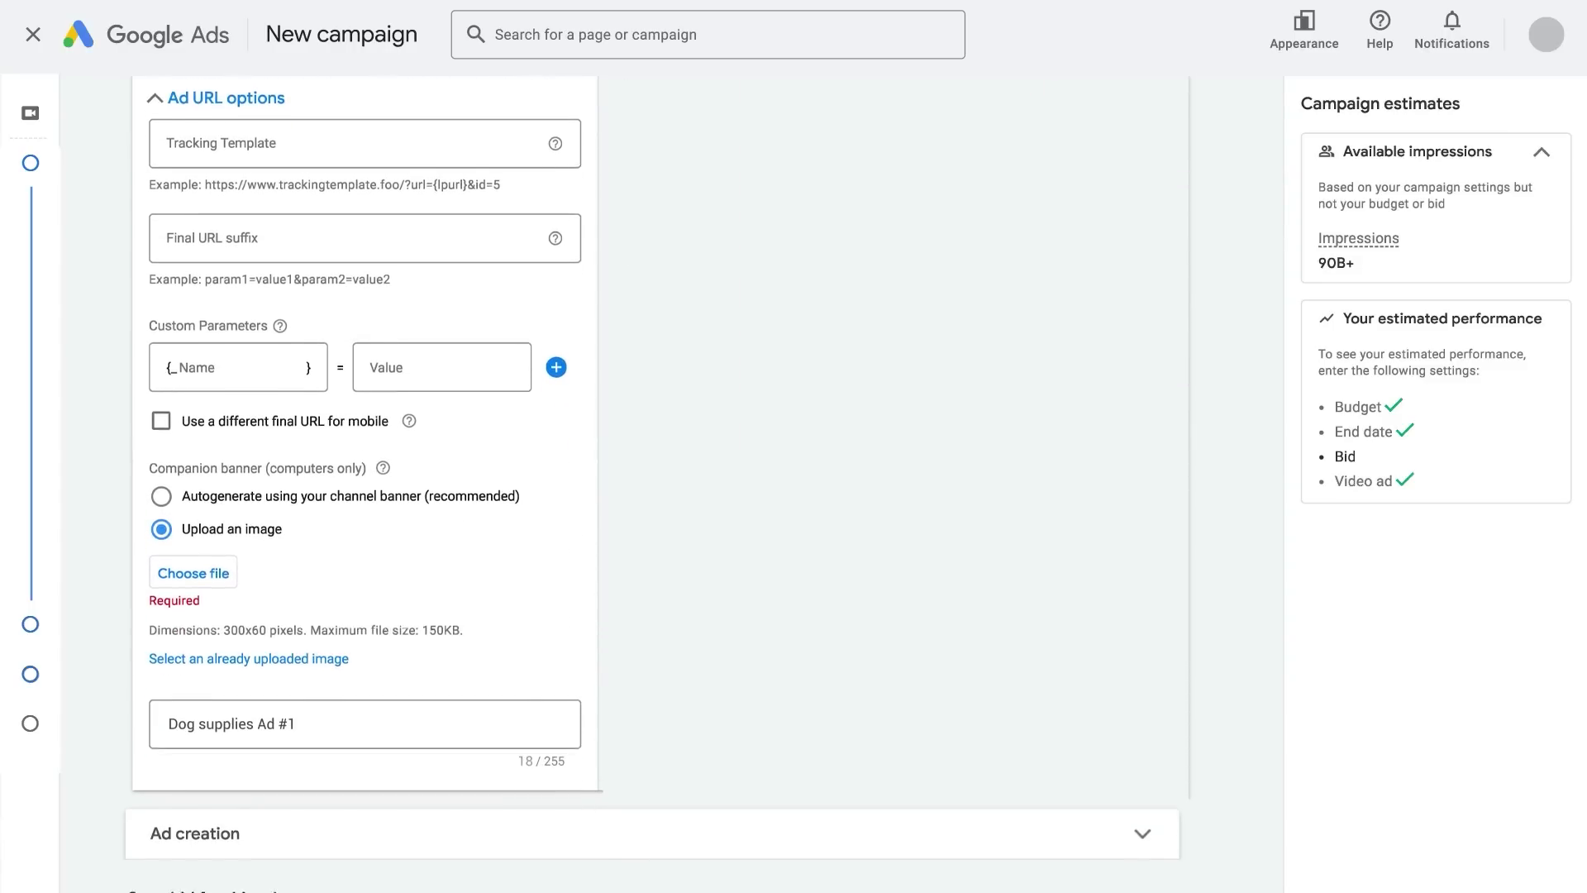
scroll(1247, 425, "down", 3)
scroll(1247, 425, "down", 2)
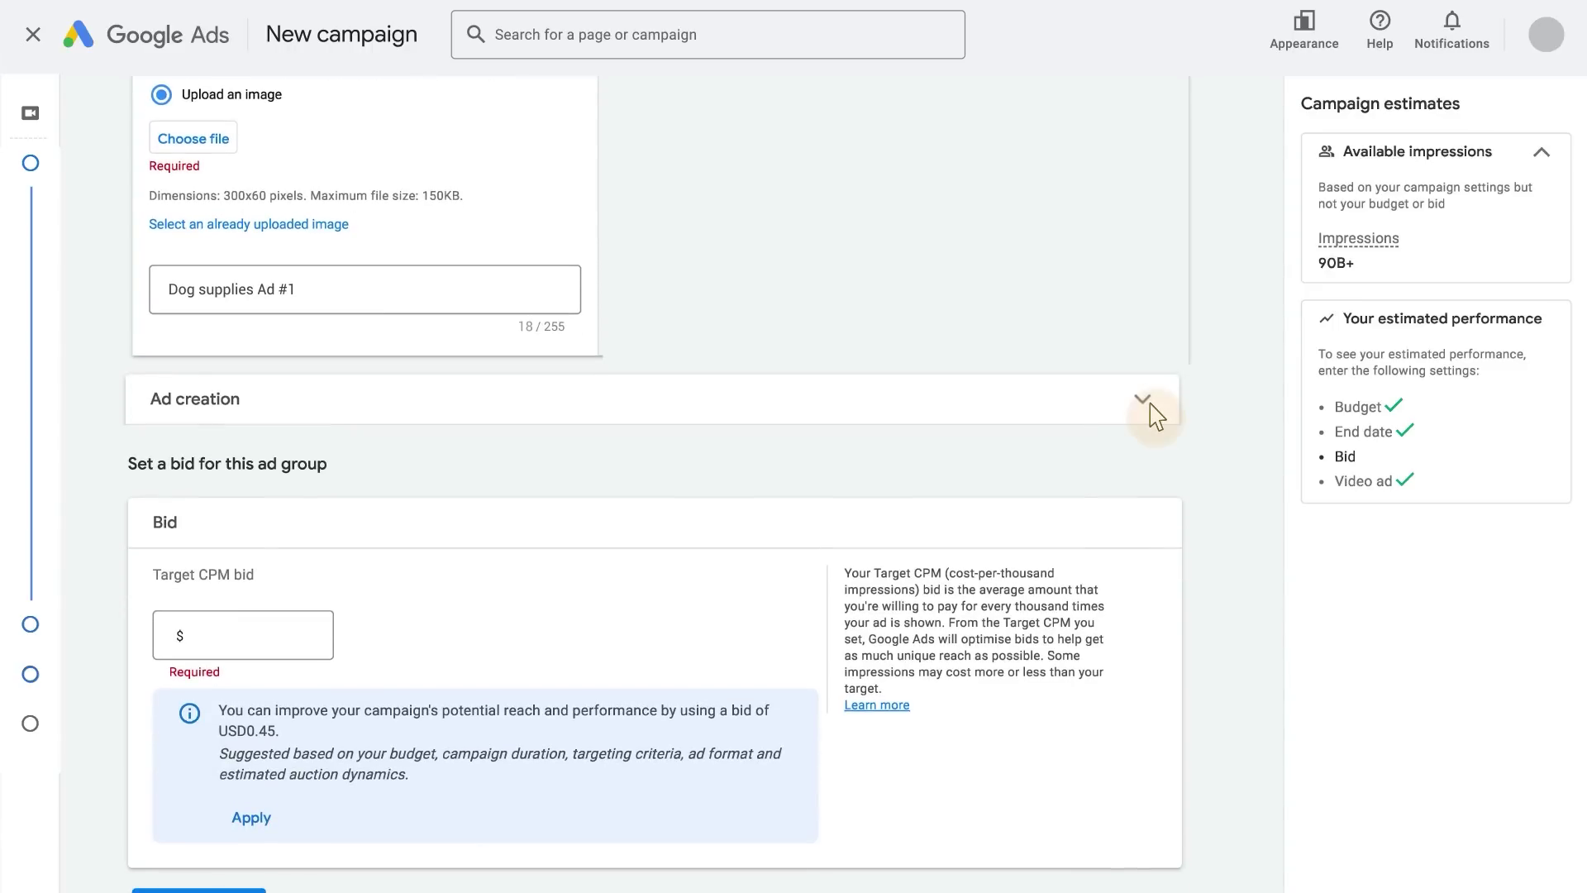
Step: Review the created ads list, then set the Target CPM bid to $12.00
left_click(1156, 416)
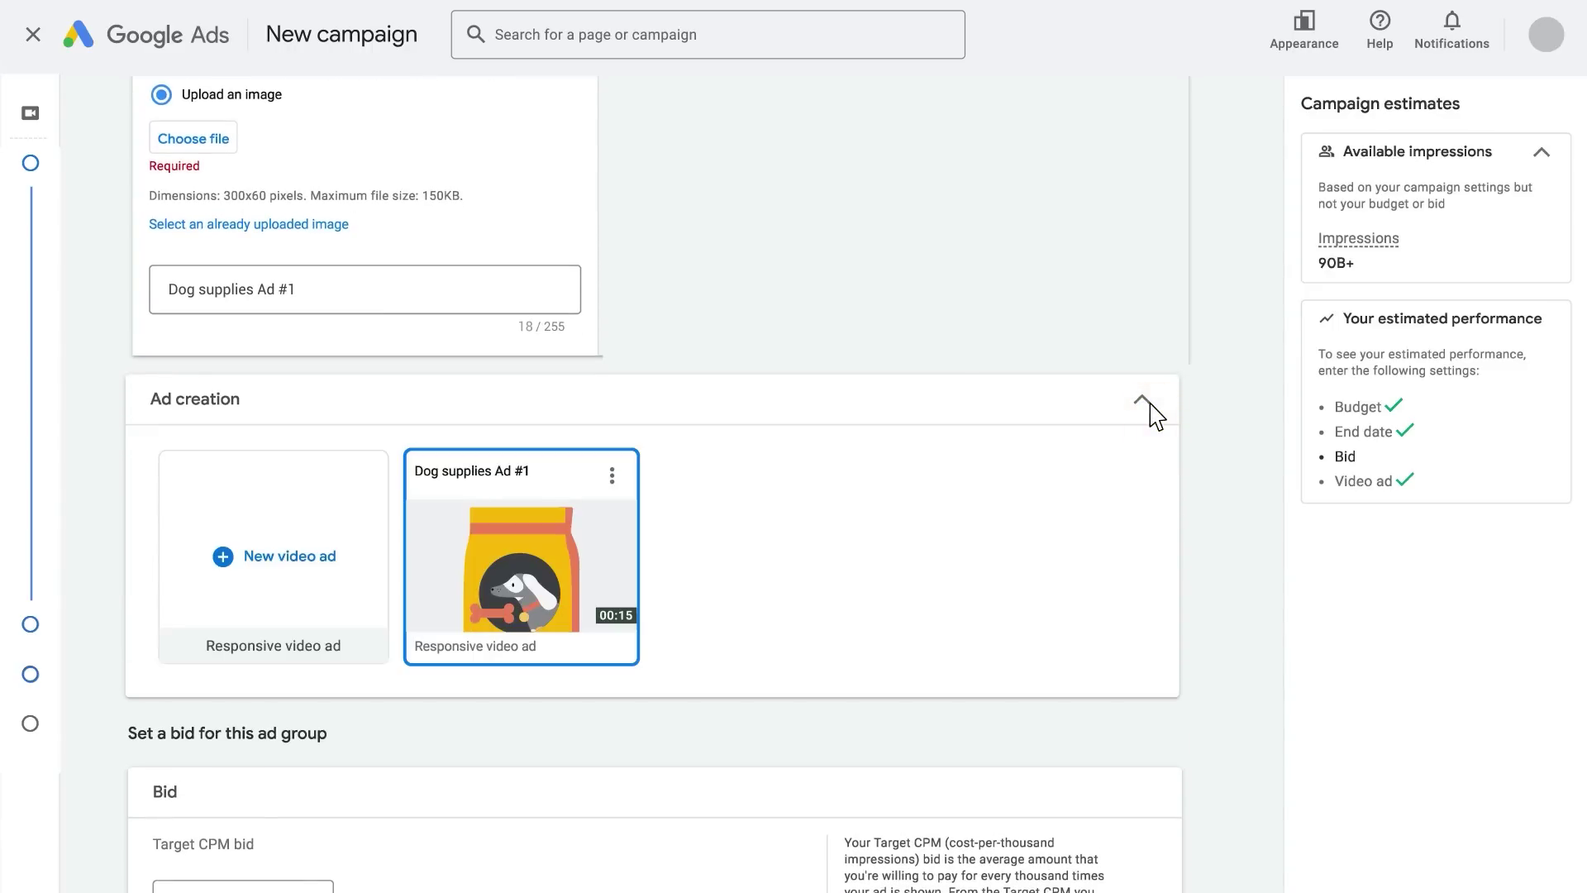
left_click(1142, 400)
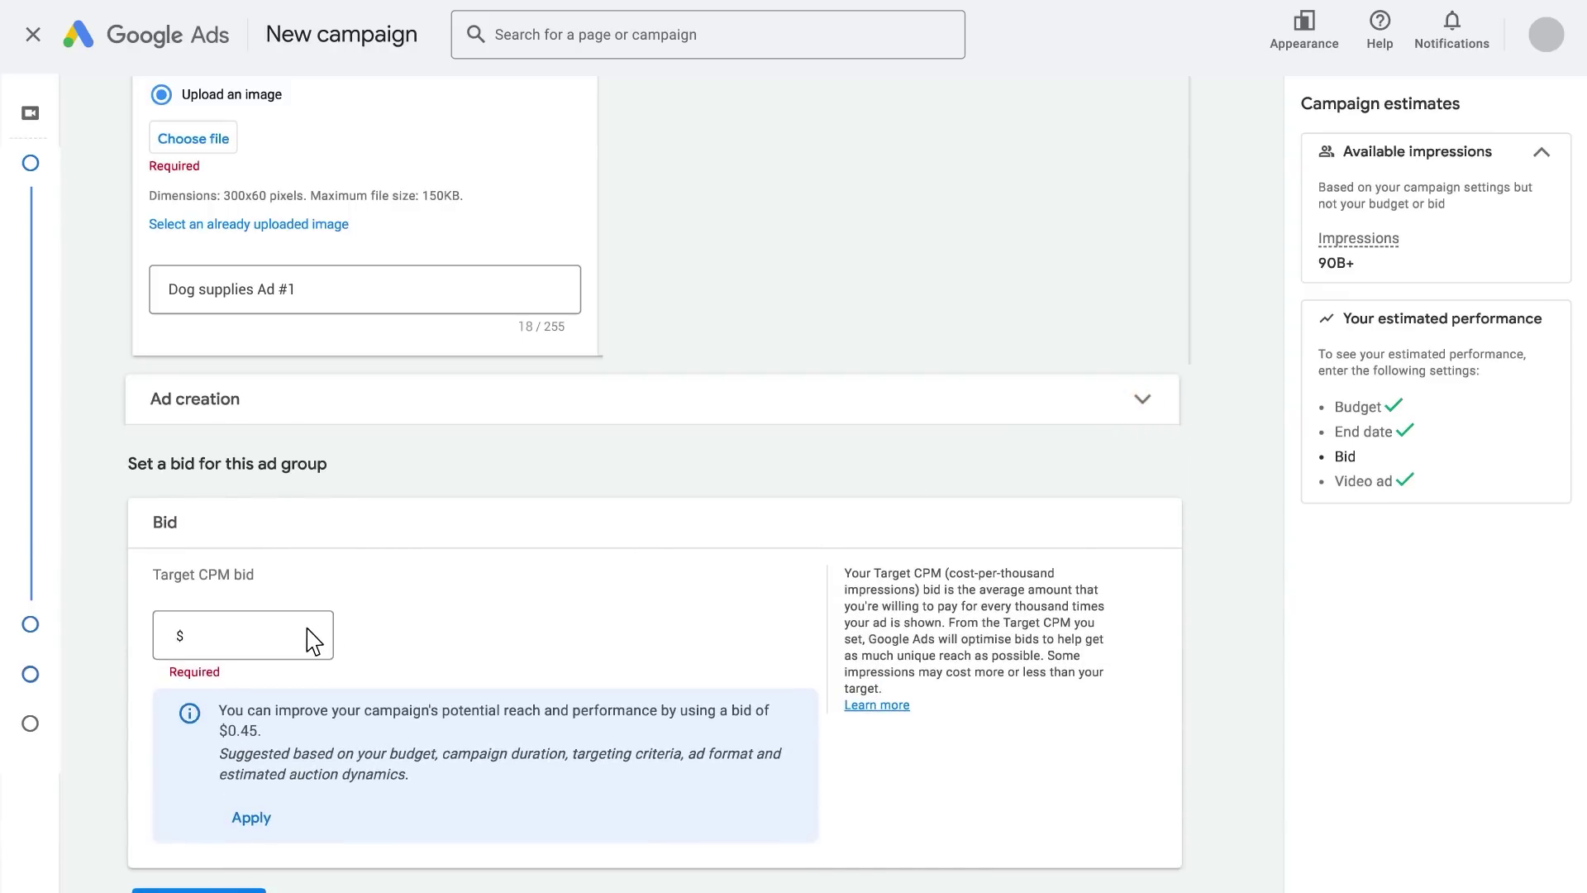
left_click(311, 632)
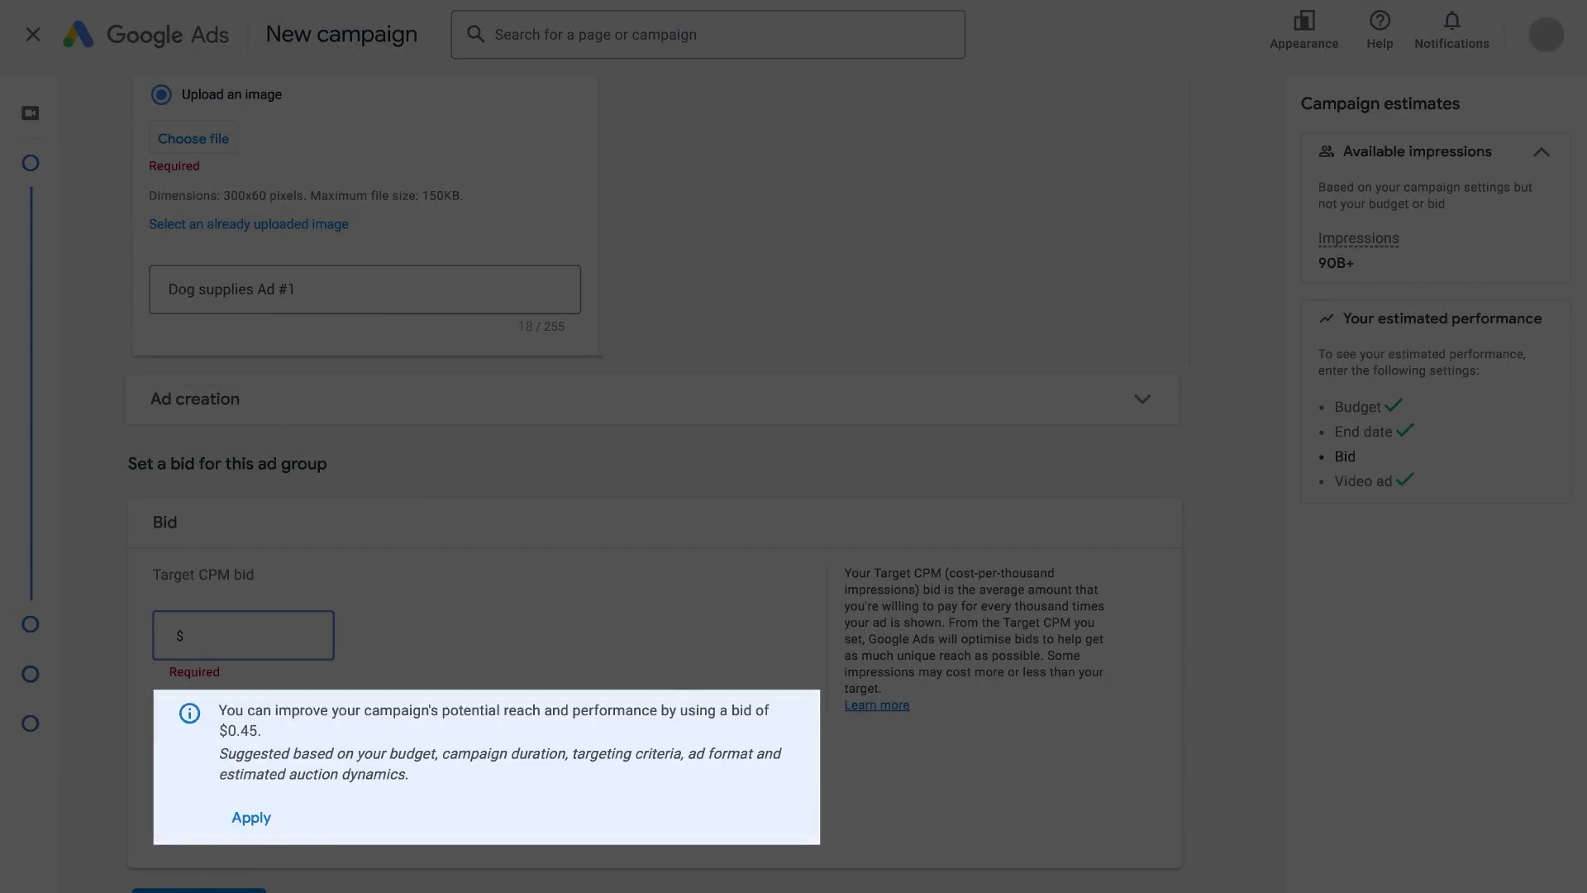
type("12.00")
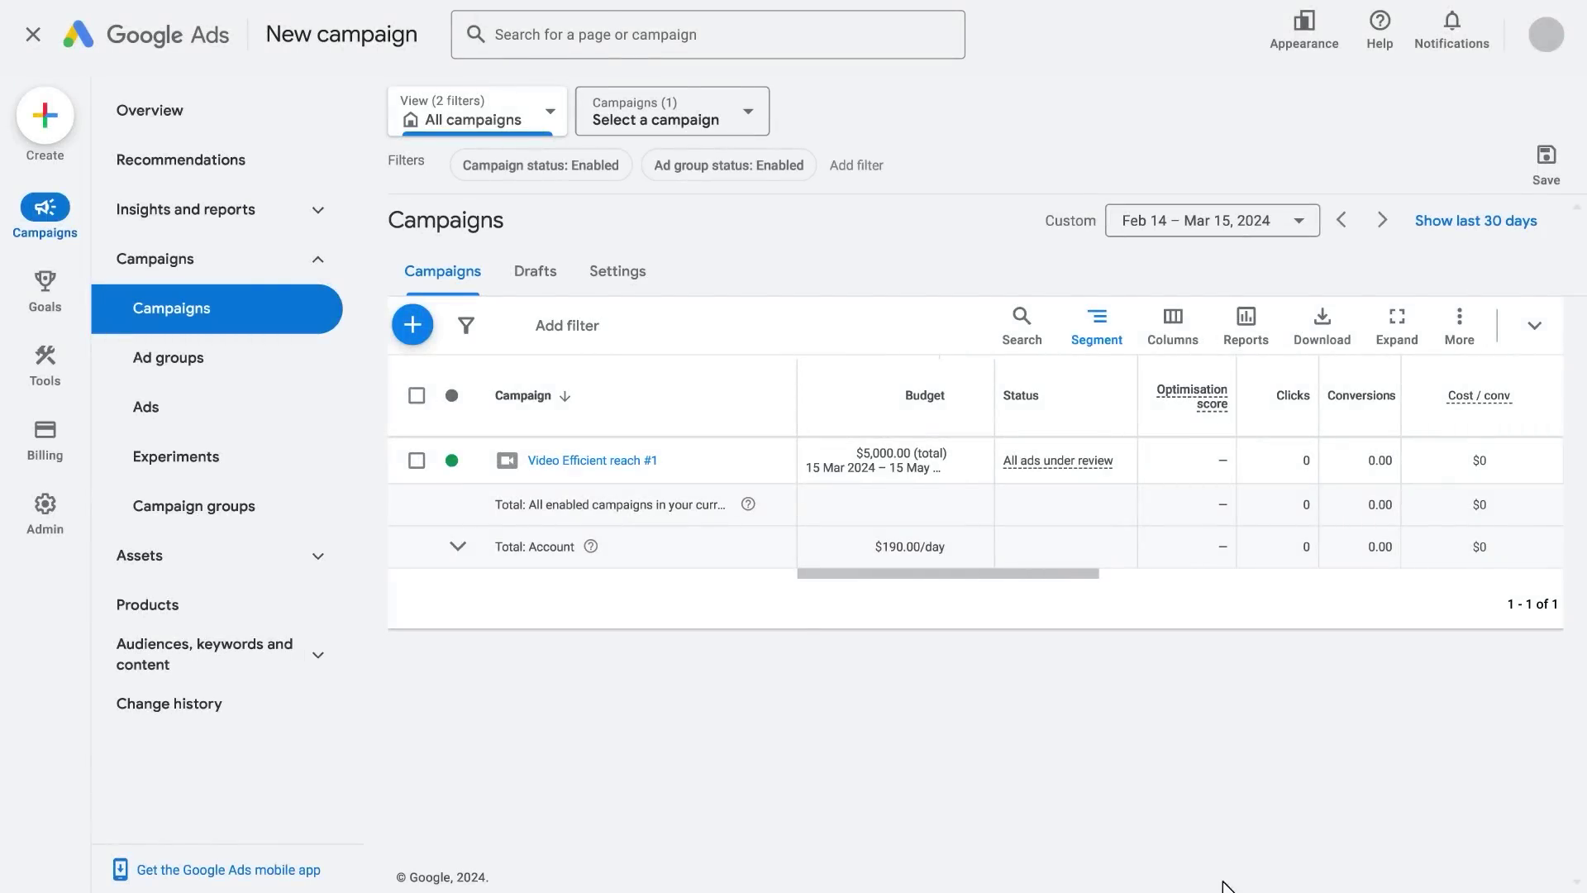
Step: Segment the Campaigns table by Ad format
left_click(1112, 354)
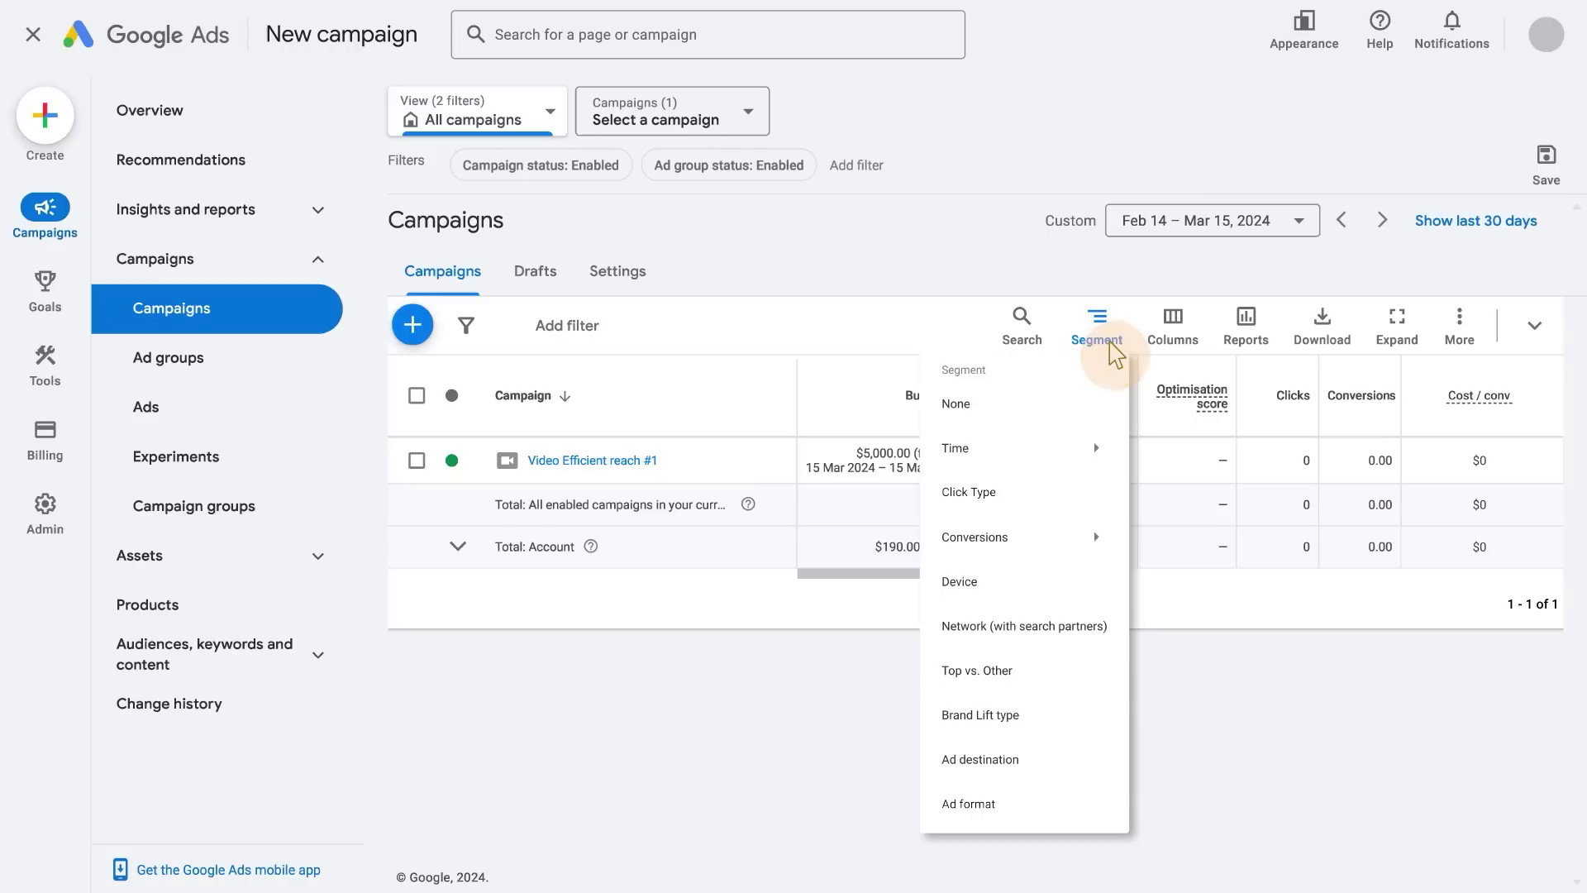
left_click(1088, 801)
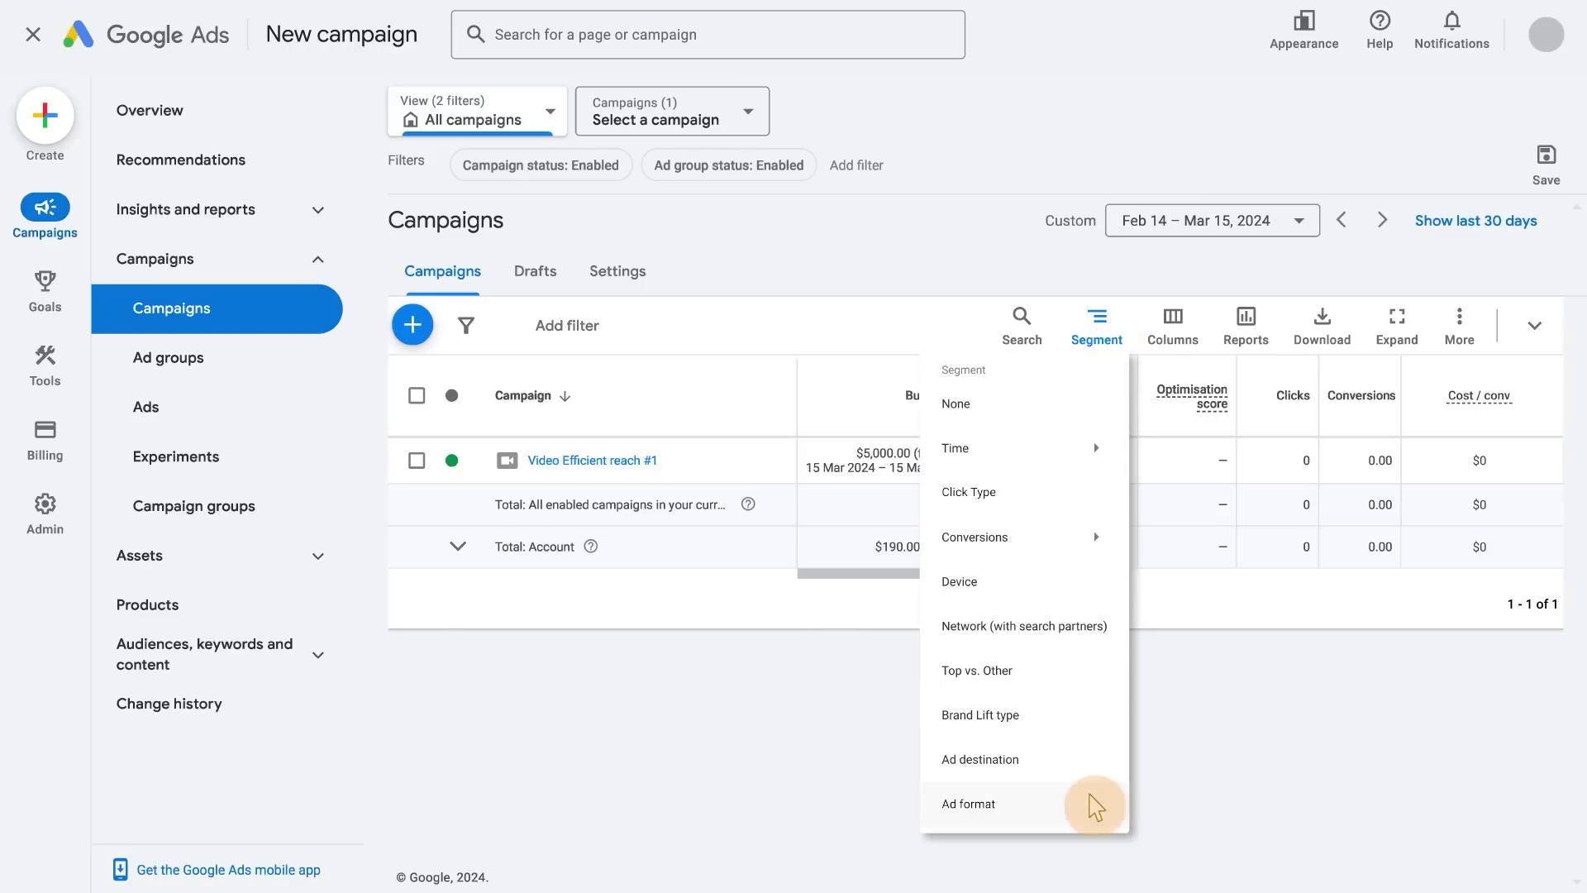